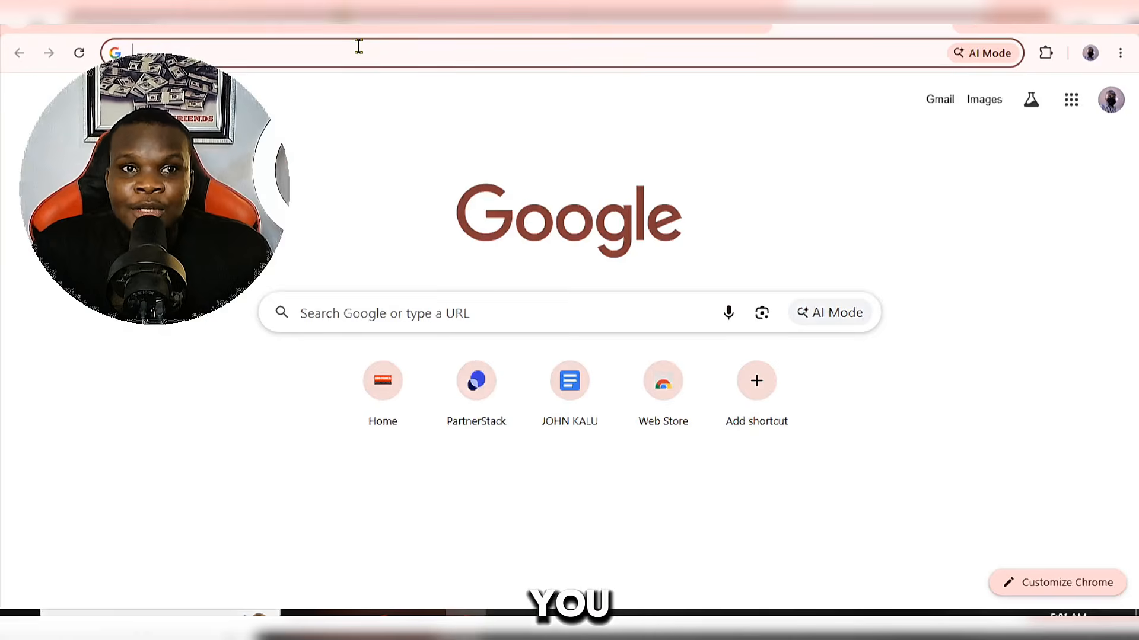
# Step: Search Google for onesignal and open the sign-up page from the official OneSignal website
pyautogui.click(359, 46)
pyautogui.write('on')
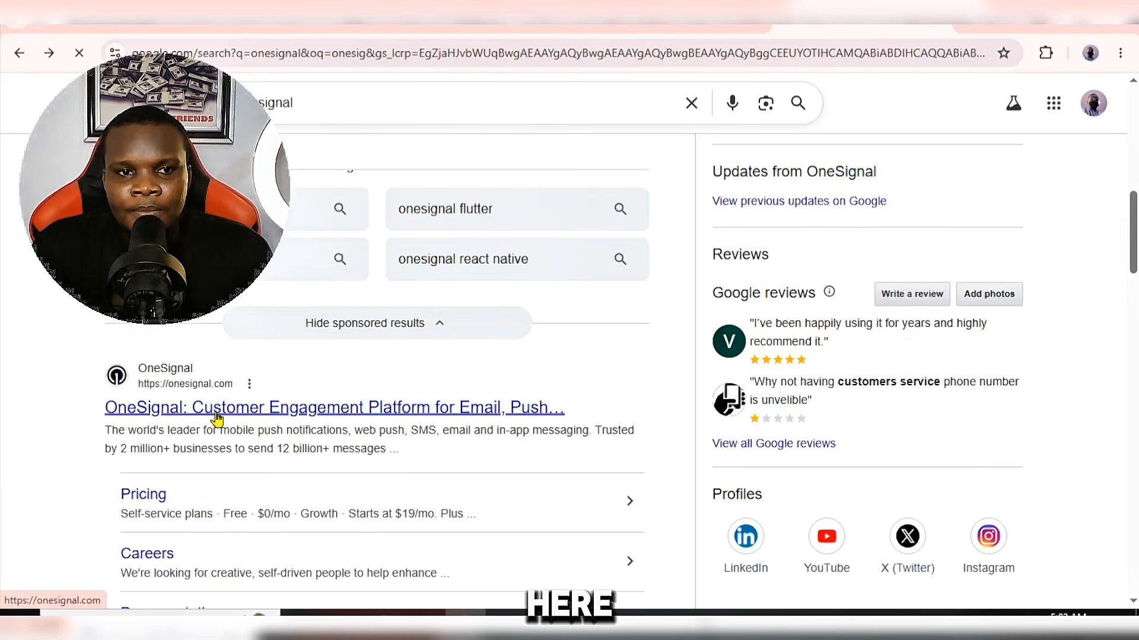
pyautogui.click(266, 452)
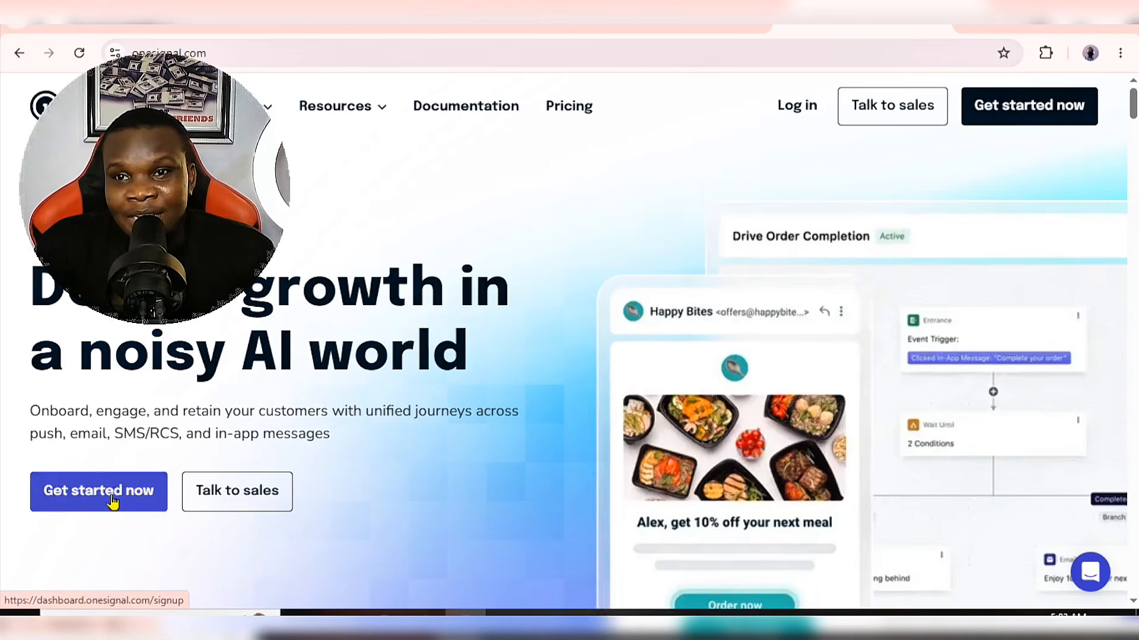
pyautogui.click(115, 504)
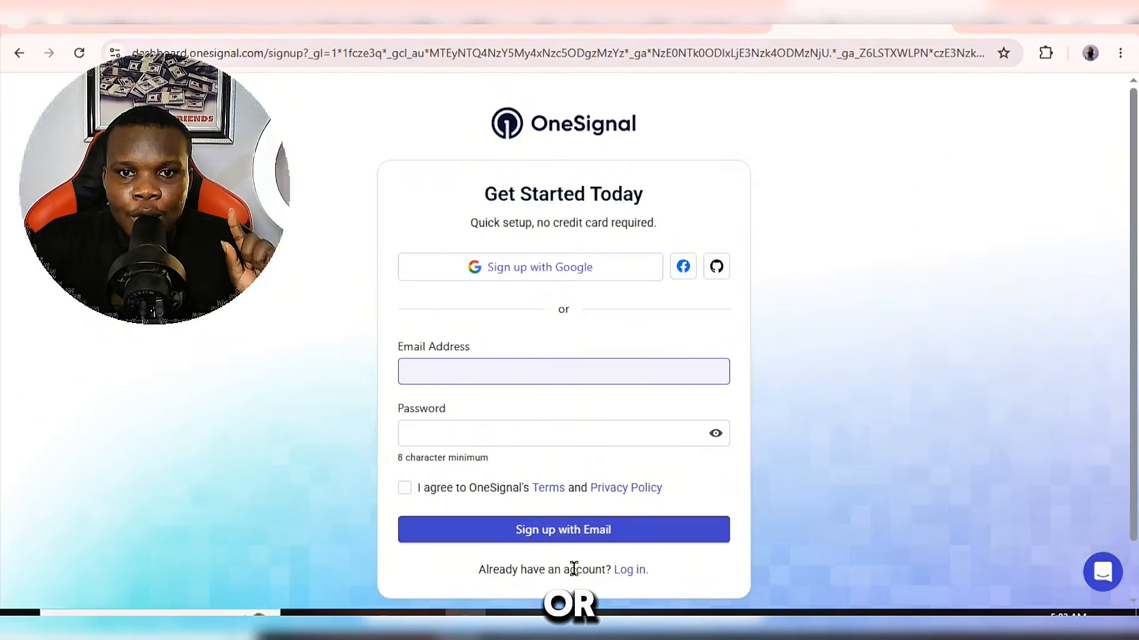
pyautogui.scroll(-1, 645, 495)
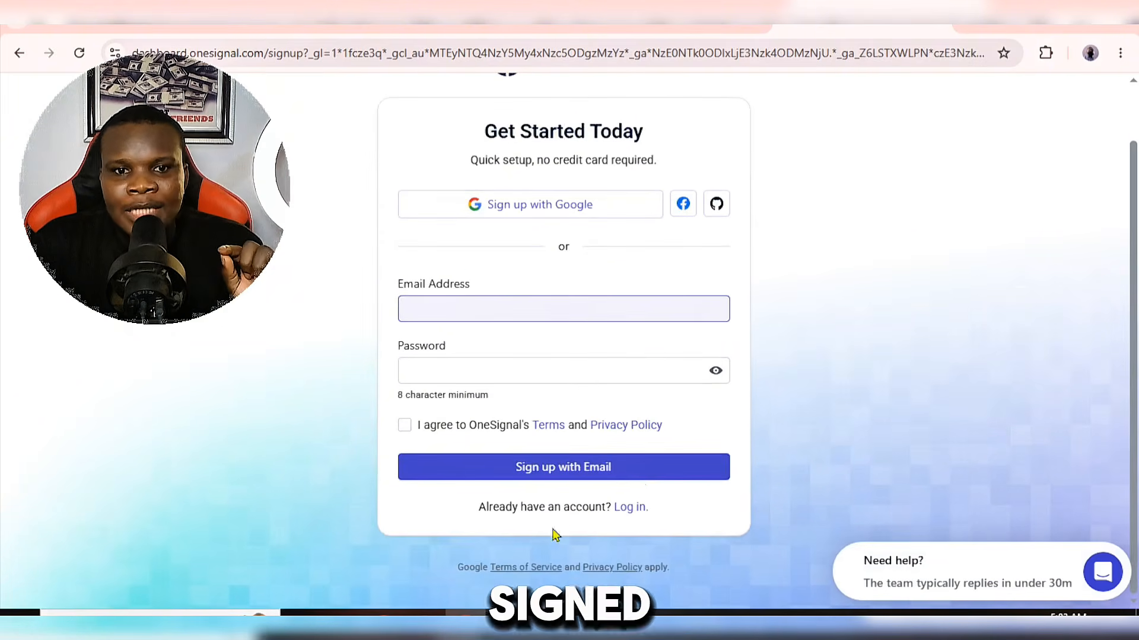
# Step: Switch to the browser window signed in to the OneSignal dashboard and start a new organization
pyautogui.moveTo(379, 610)
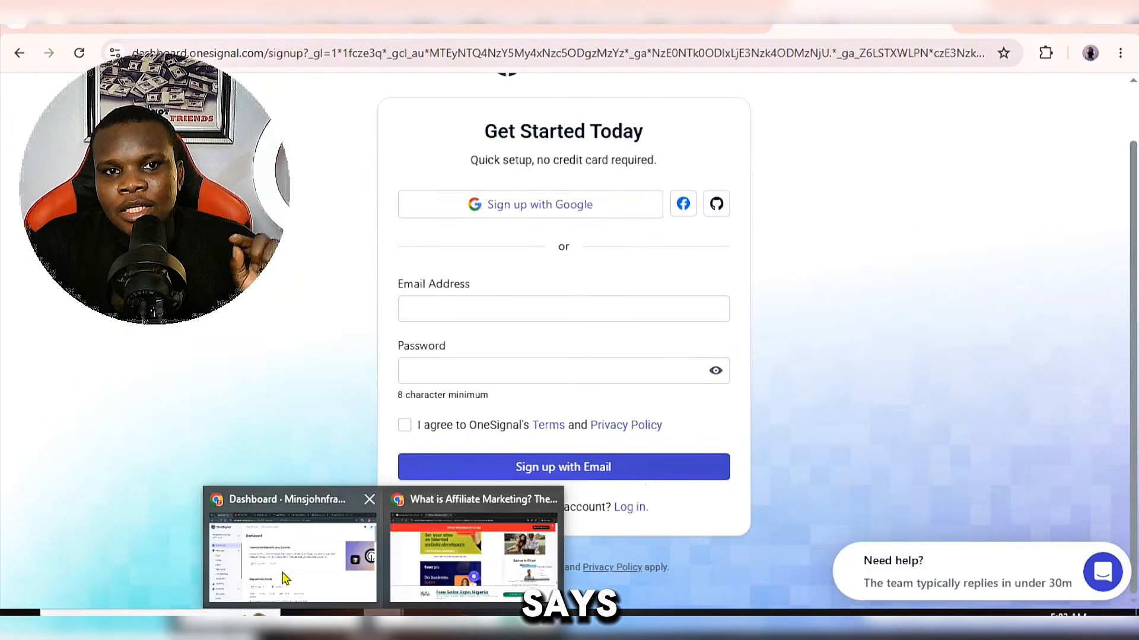
pyautogui.click(281, 566)
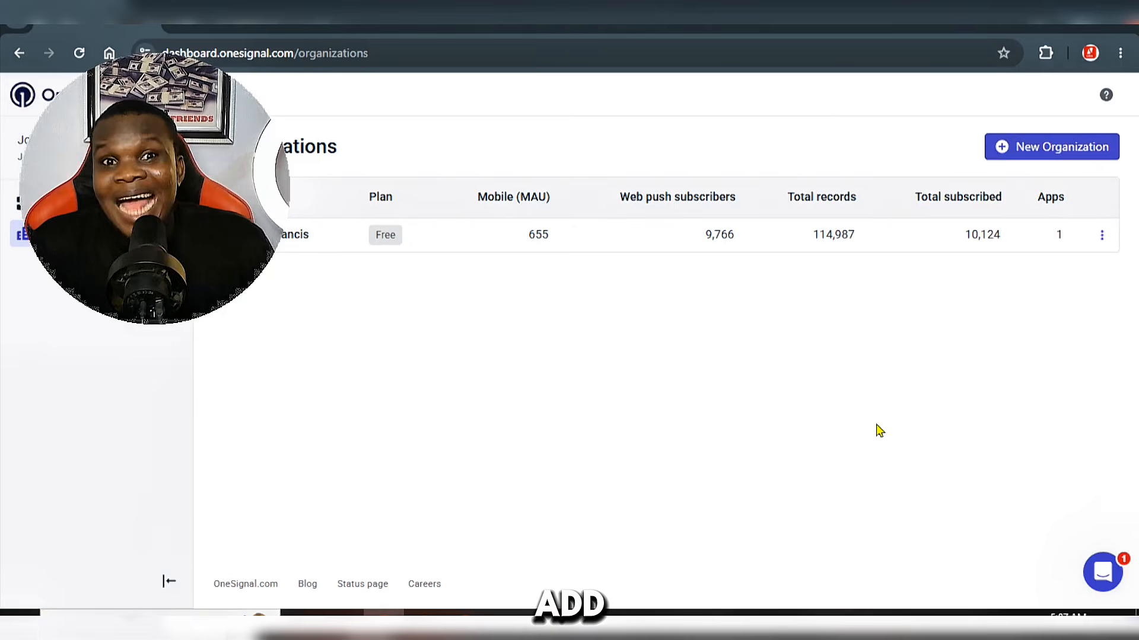
pyautogui.click(1037, 152)
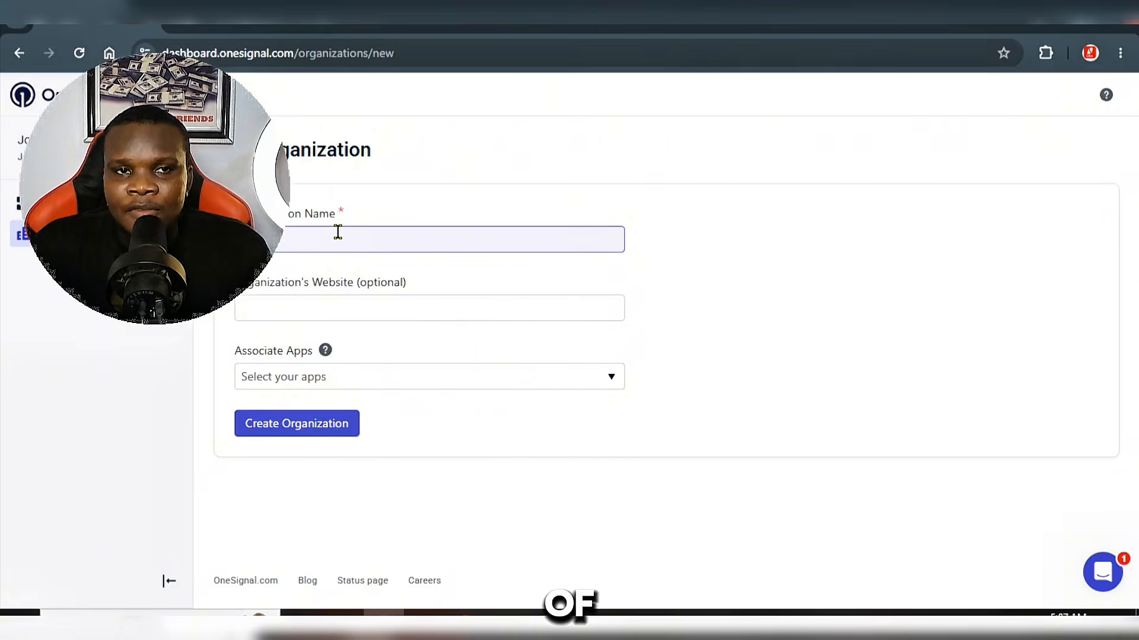
pyautogui.click(337, 23)
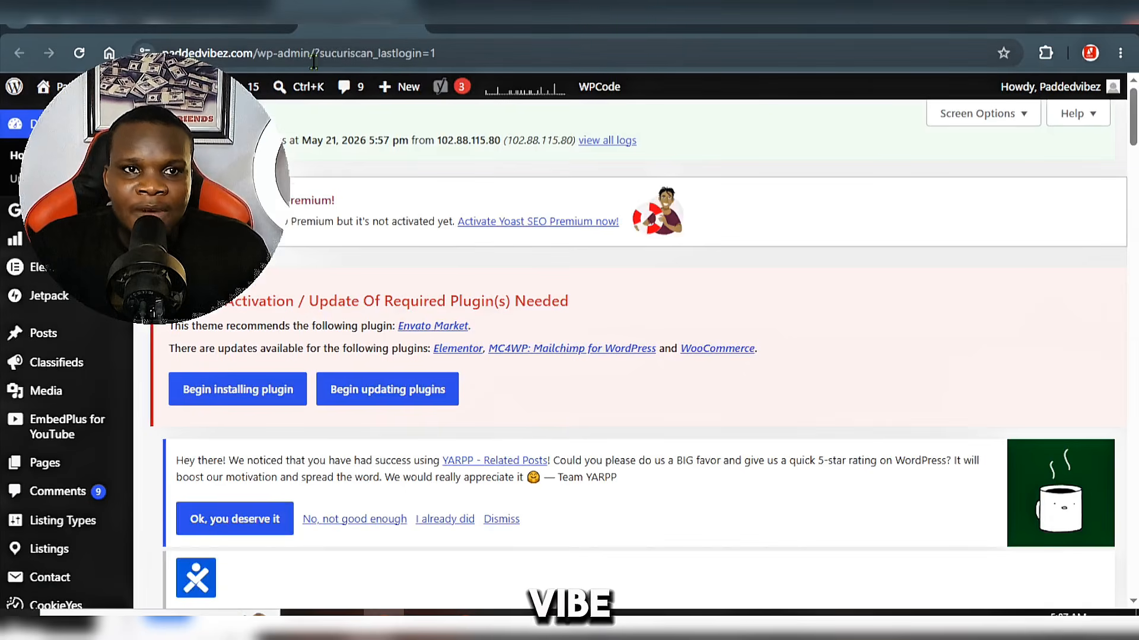
pyautogui.moveTo(253, 56); pyautogui.dragTo(160, 55)
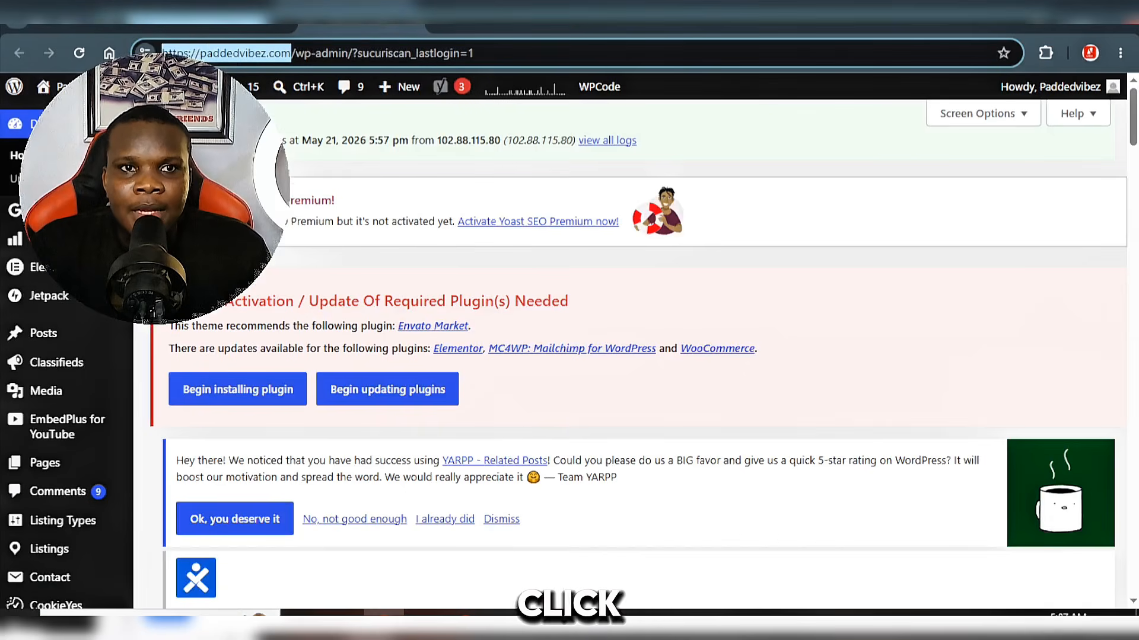
pyautogui.rightClick(237, 56)
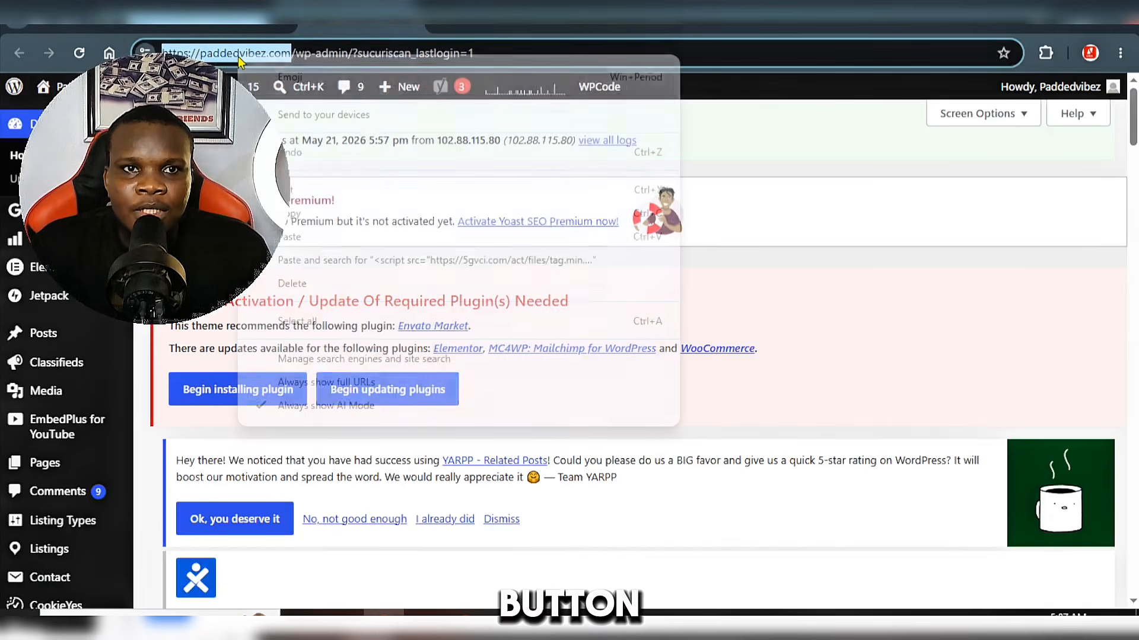
pyautogui.click(330, 214)
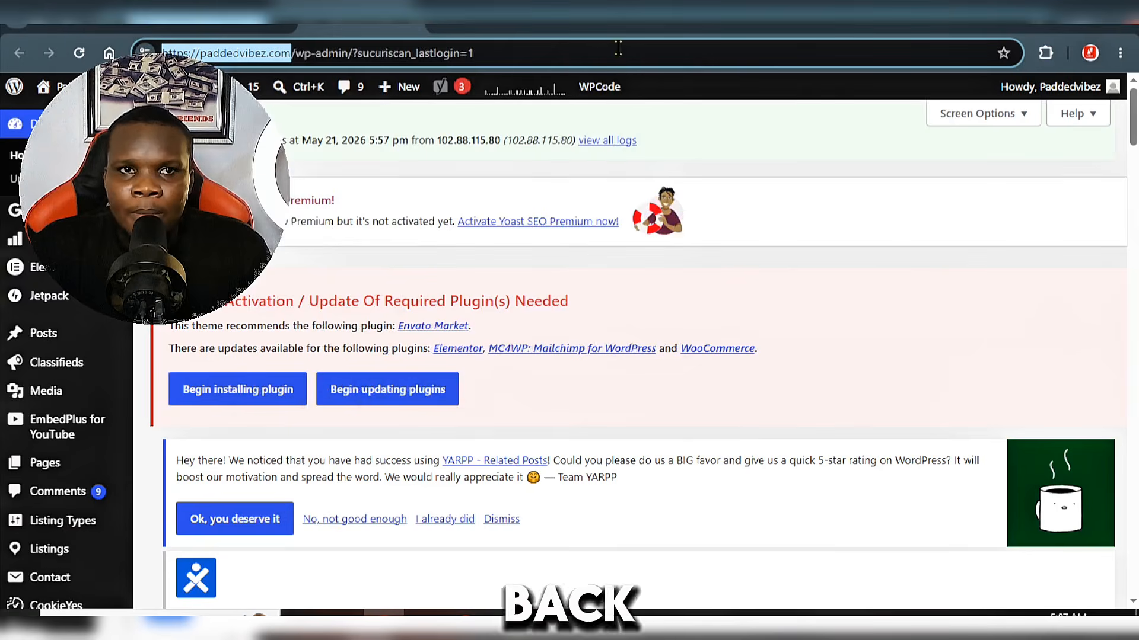
pyautogui.click(77, 26)
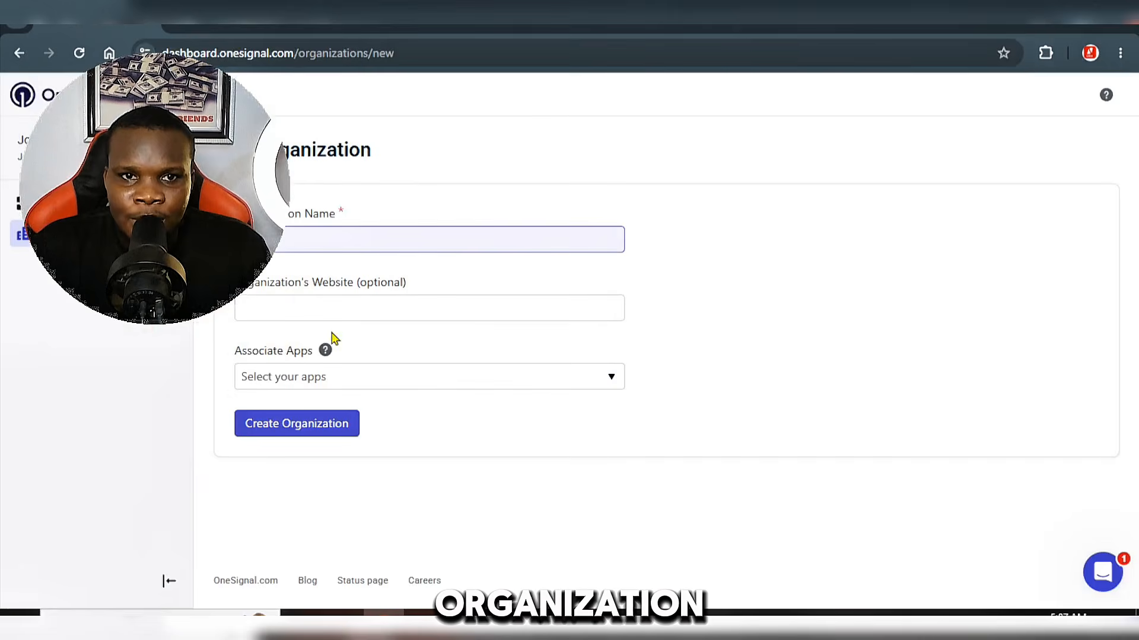
pyautogui.rightClick(351, 303)
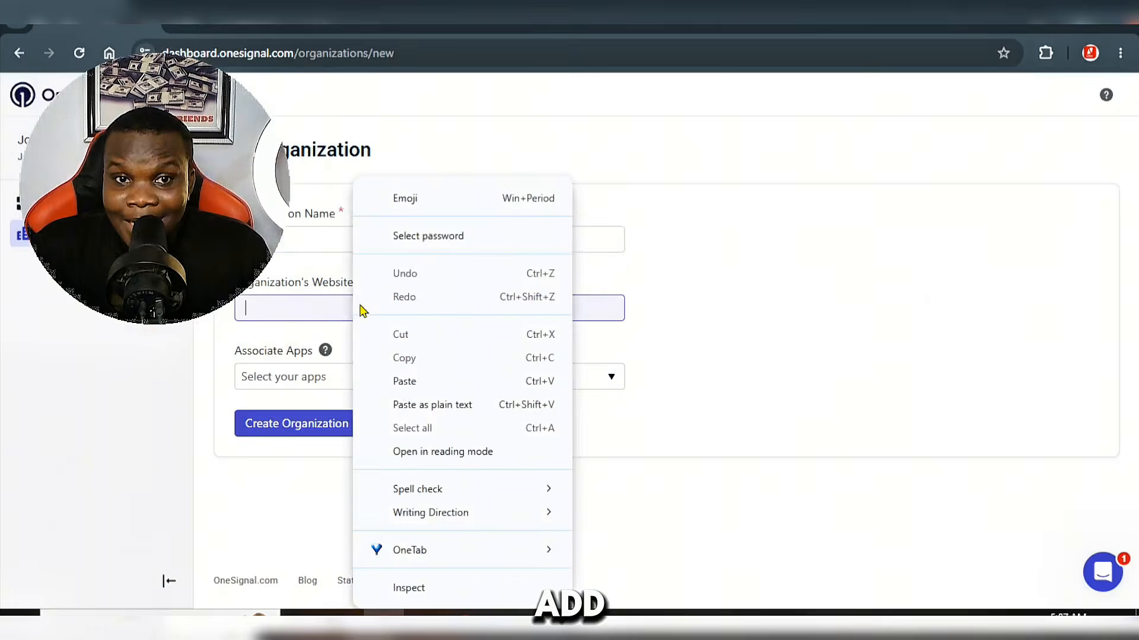
pyautogui.click(403, 379)
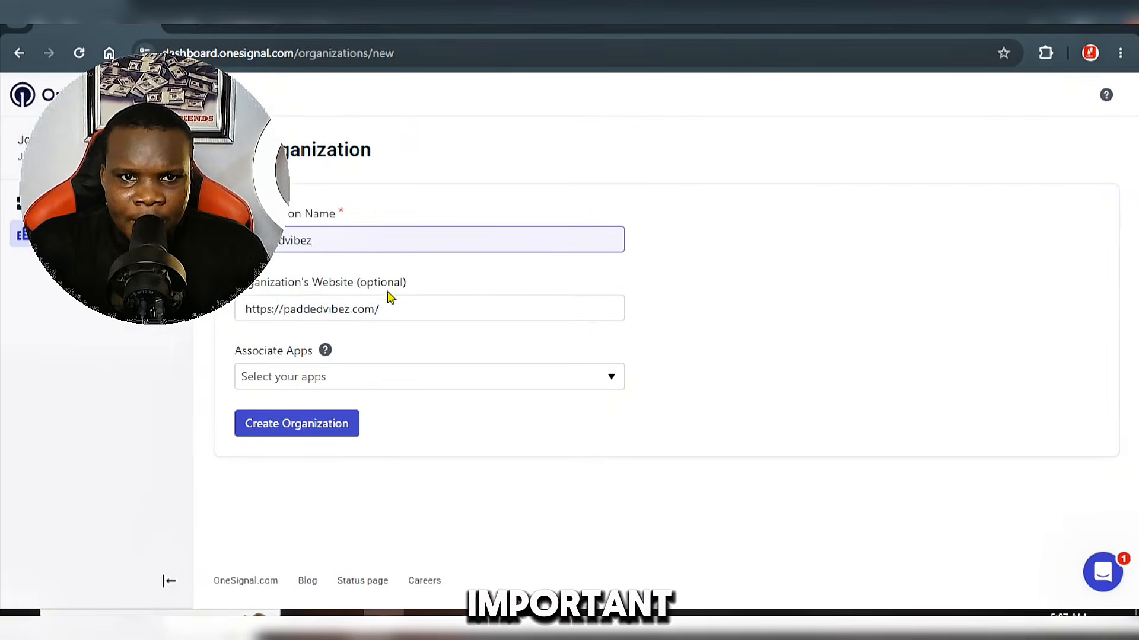
# Step: Create the paddedvibez organization without associating any apps
pyautogui.click(320, 381)
pyautogui.click(426, 522)
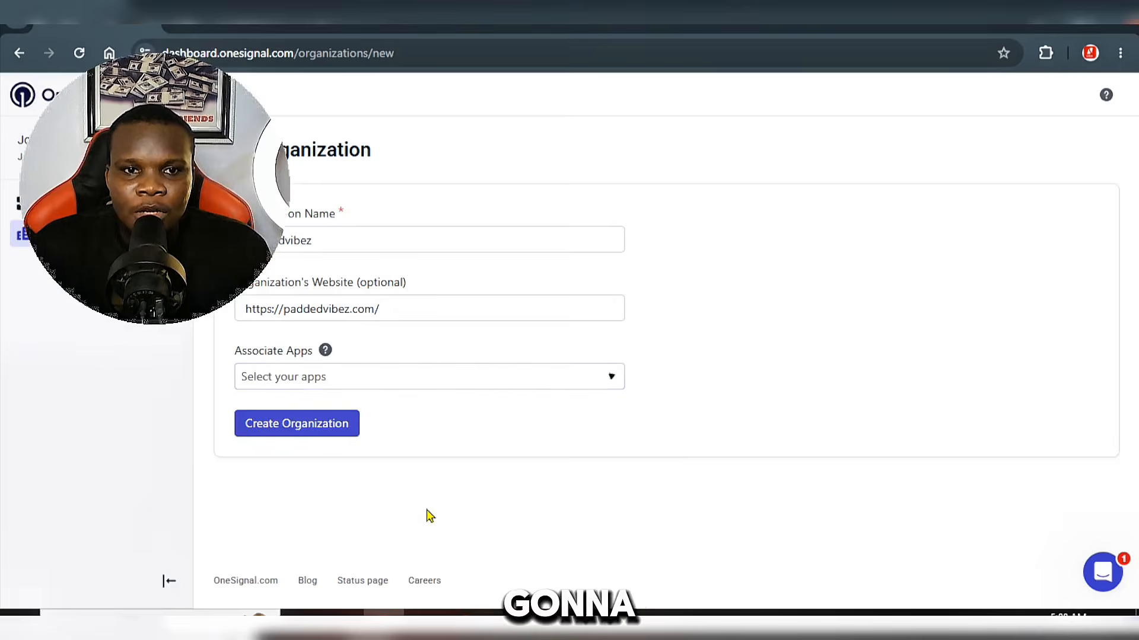
pyautogui.click(326, 434)
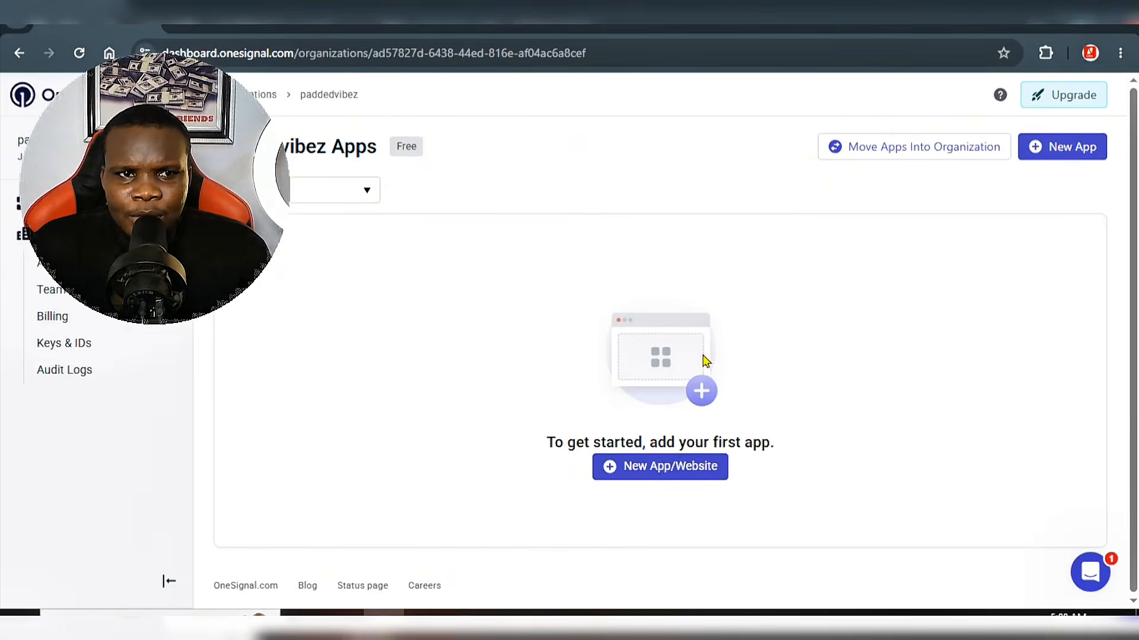
# Step: Start a new OneSignal app named paddedvibez and assign it to the paddedvibez organization
pyautogui.click(674, 468)
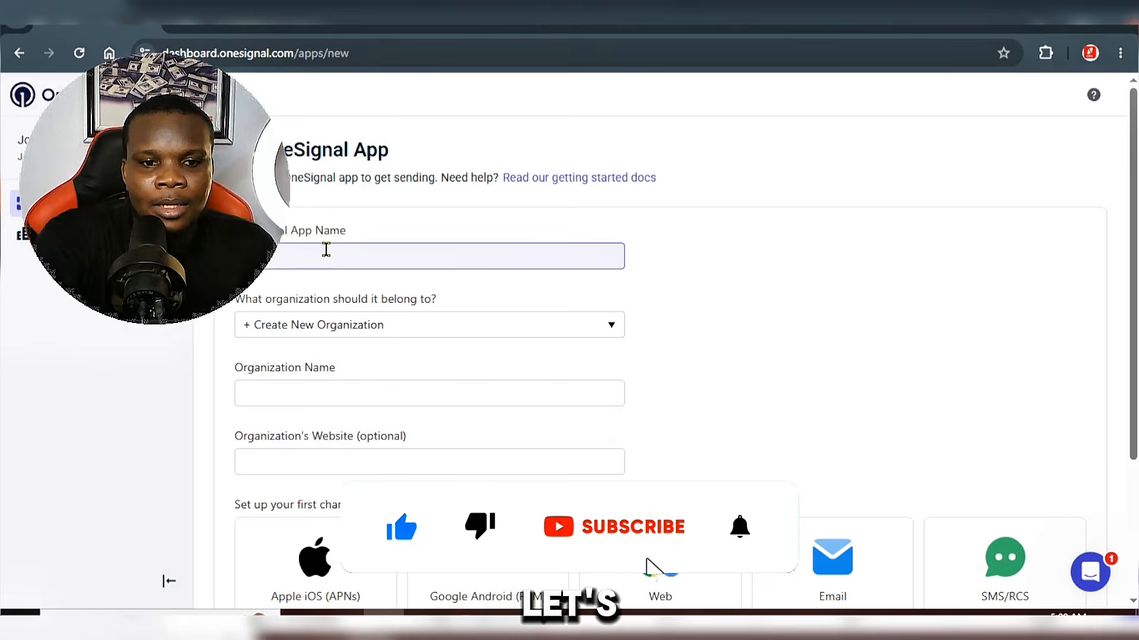
pyautogui.write('paddedv')
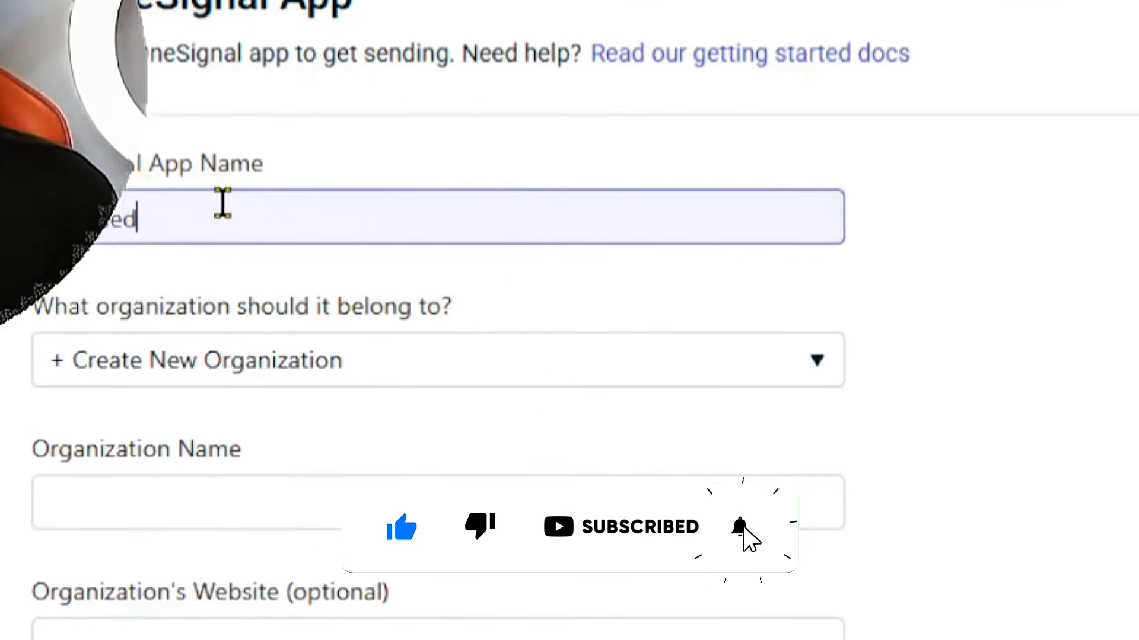
pyautogui.write('iv')
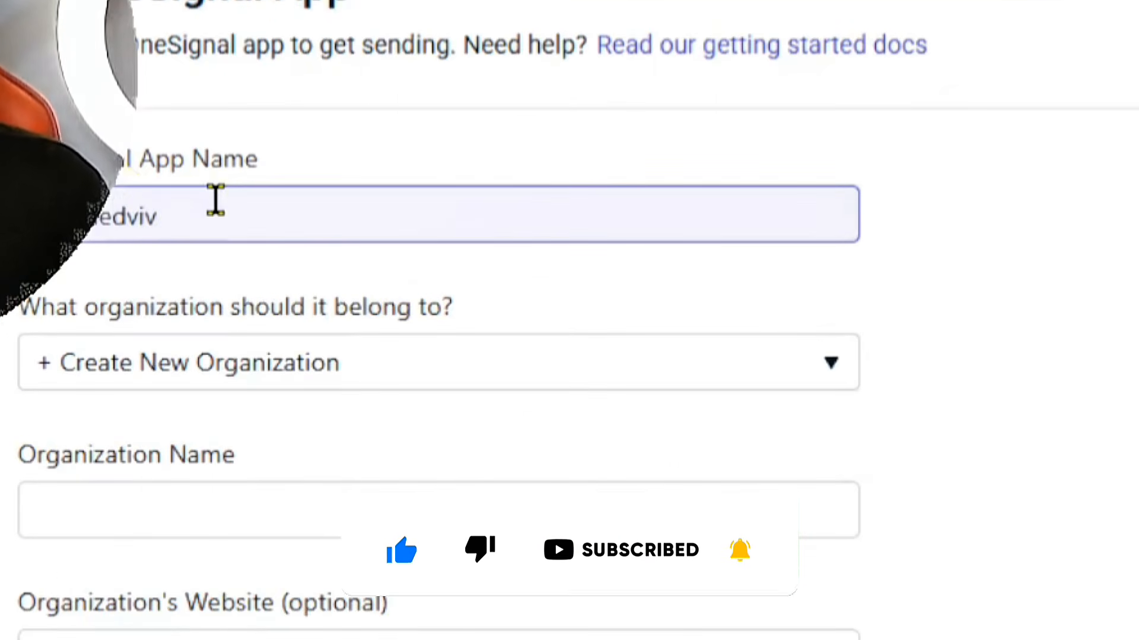
pyautogui.write('bez')
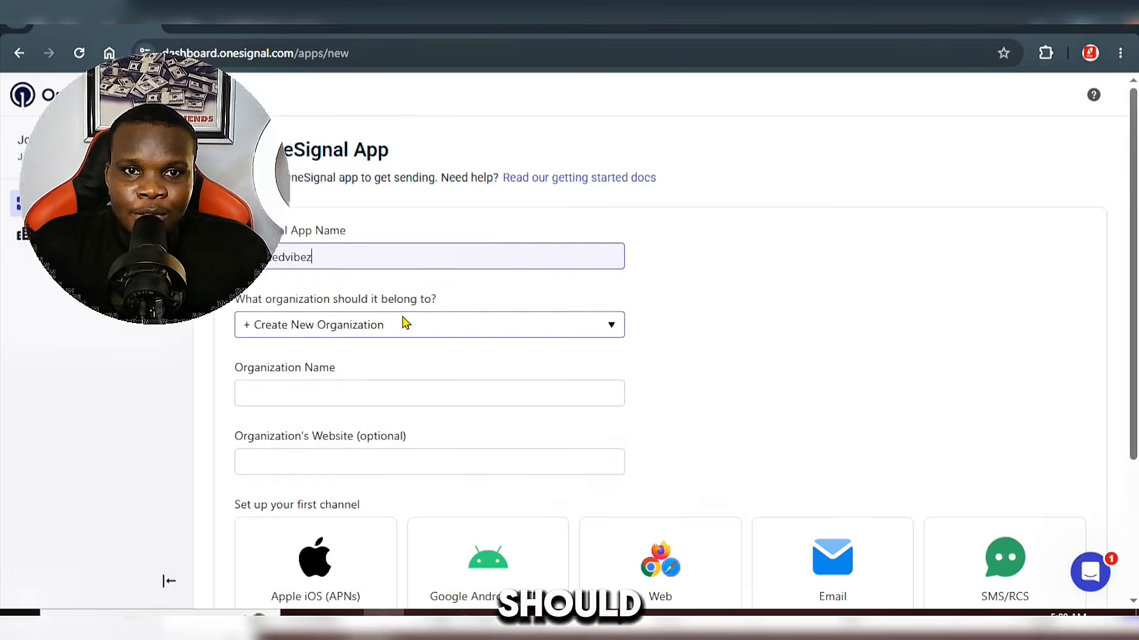
pyautogui.click(462, 325)
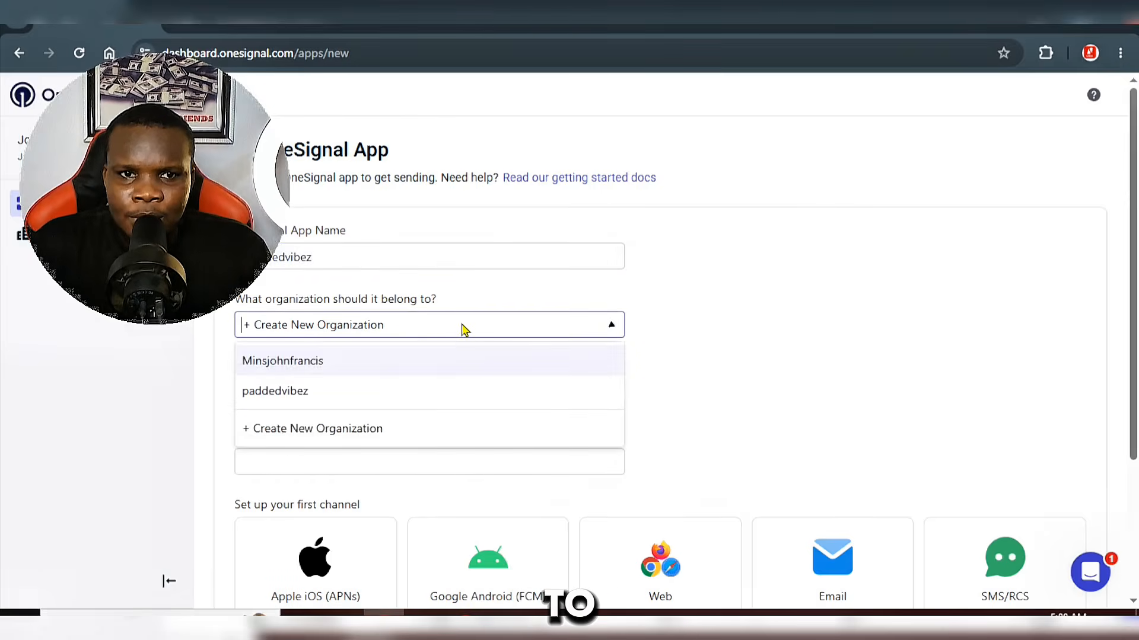
pyautogui.click(348, 393)
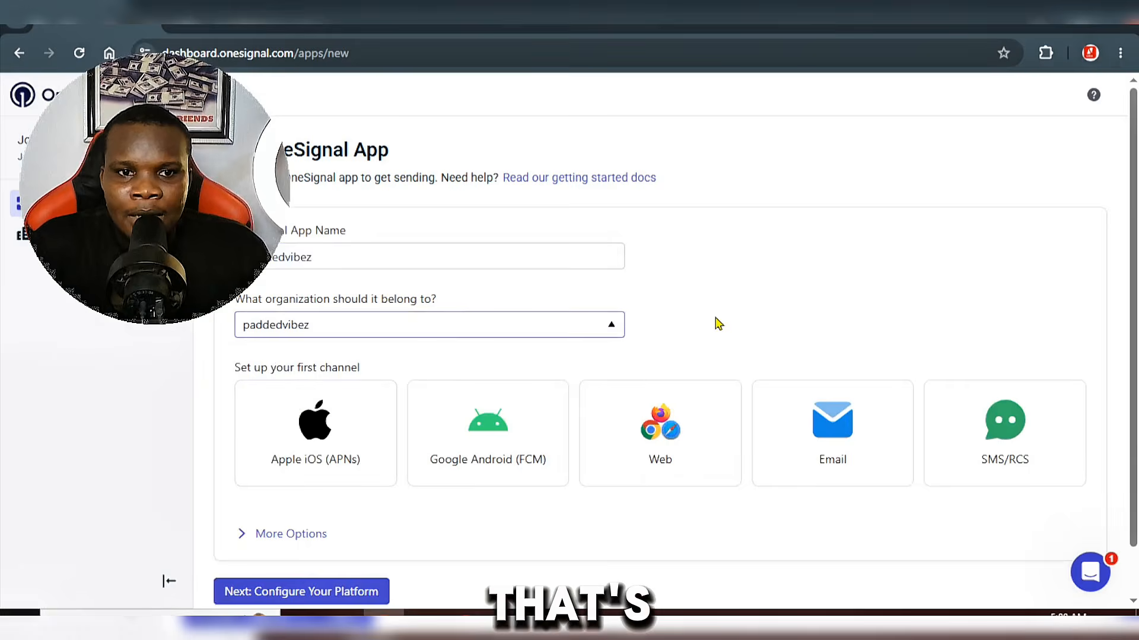
# Step: Choose Web as the app's first channel, review the additional platform options, and continue to the platform configuration
pyautogui.scroll(-2, 718, 323)
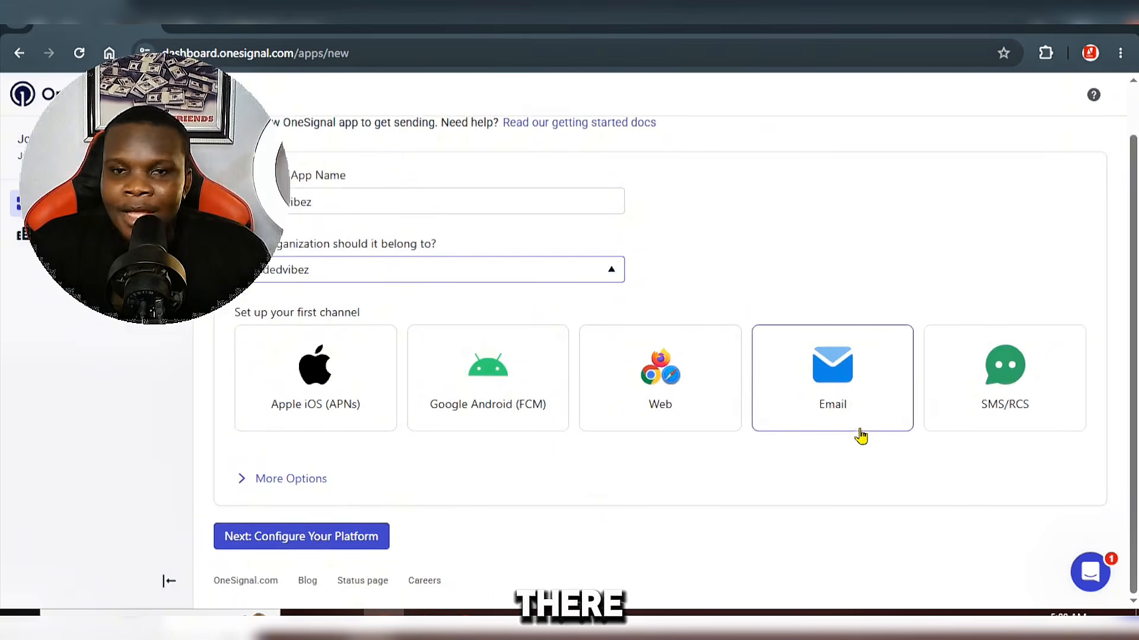
pyautogui.click(676, 403)
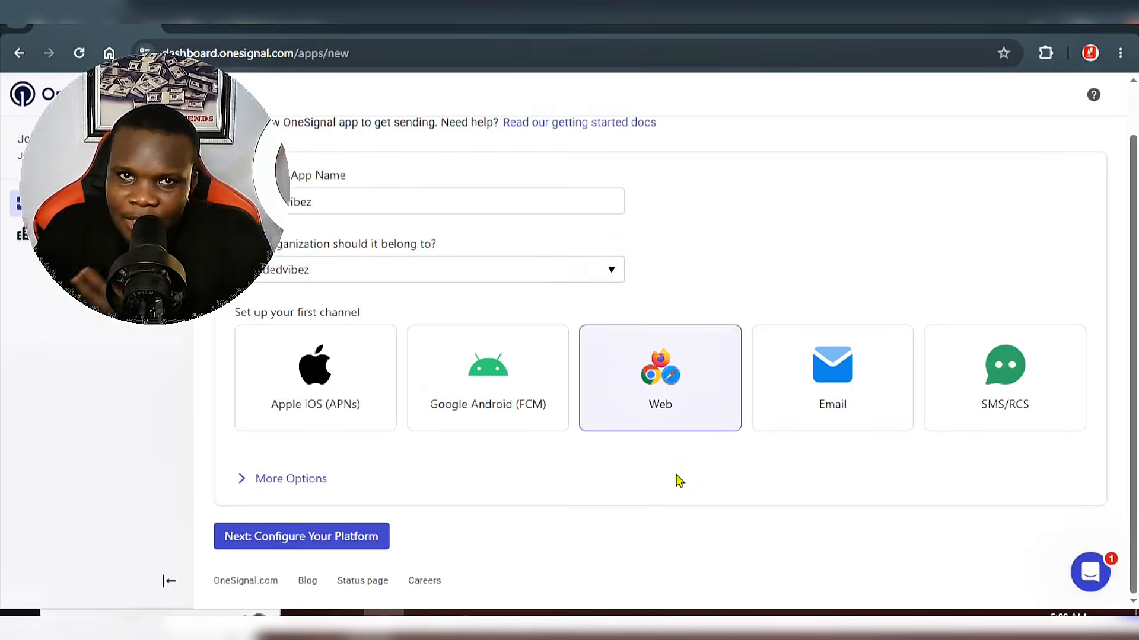
pyautogui.click(286, 487)
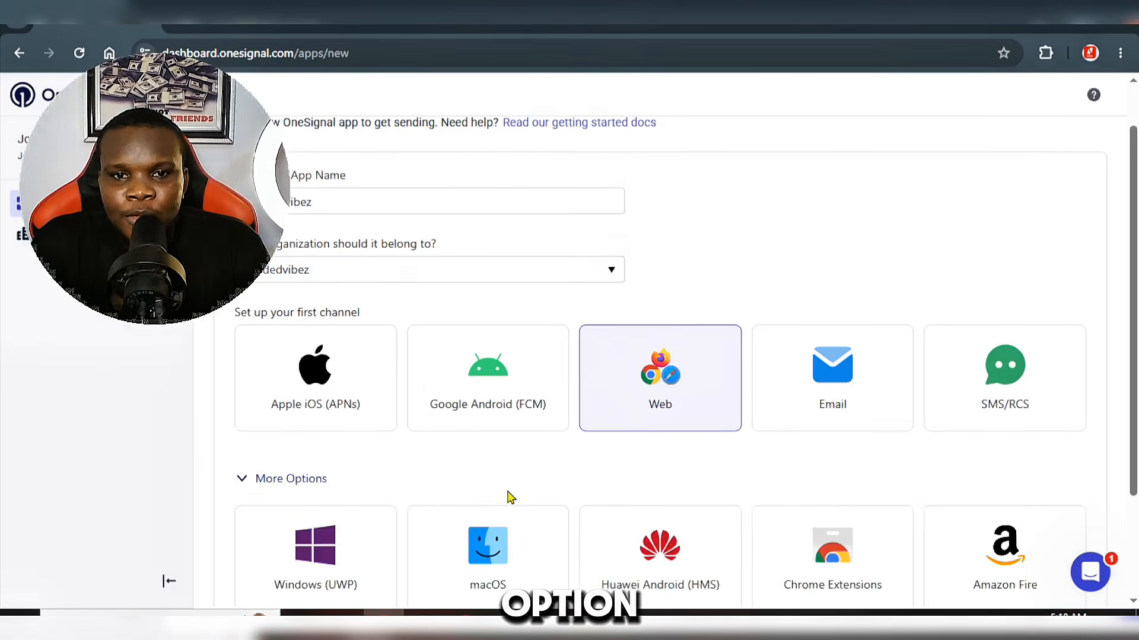
pyautogui.scroll(-3, 559, 496)
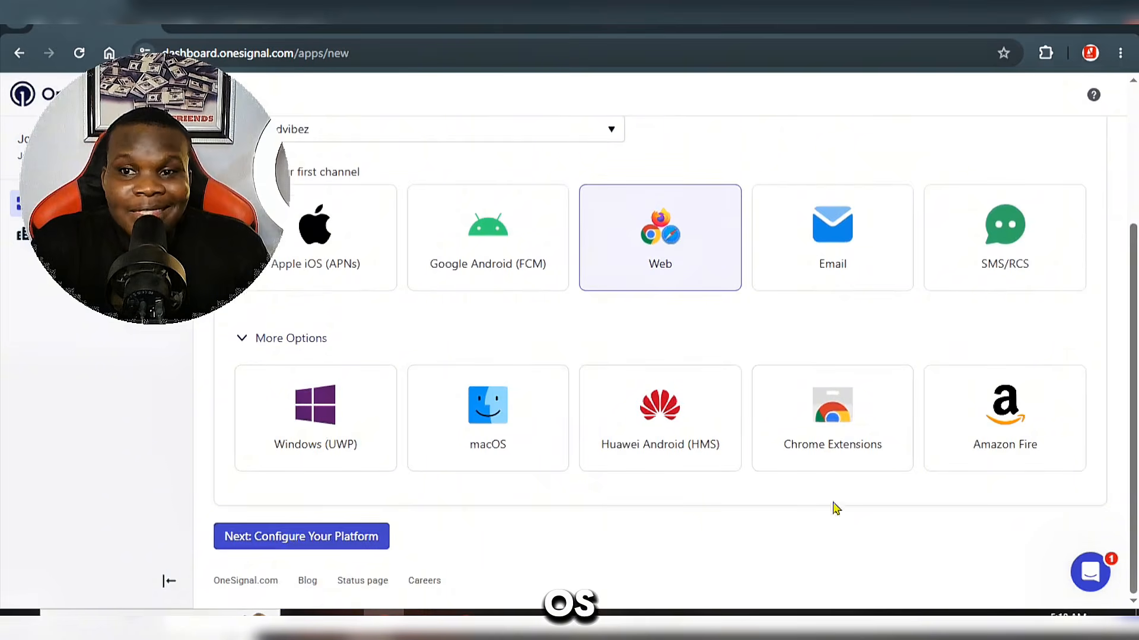
pyautogui.scroll(3, 669, 433)
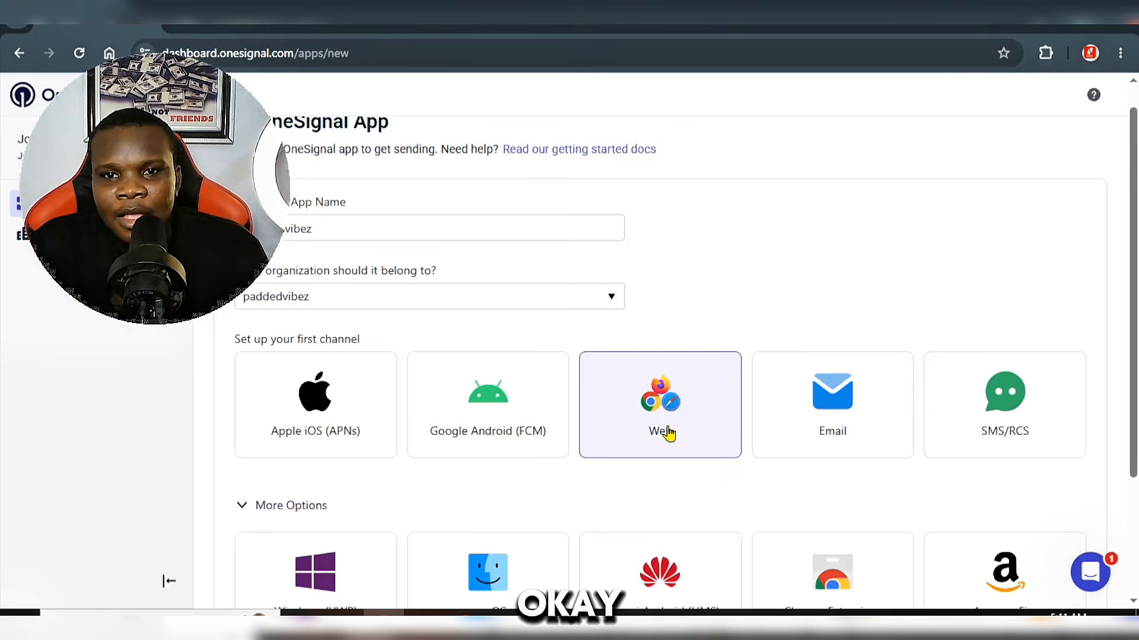
pyautogui.scroll(-3, 669, 433)
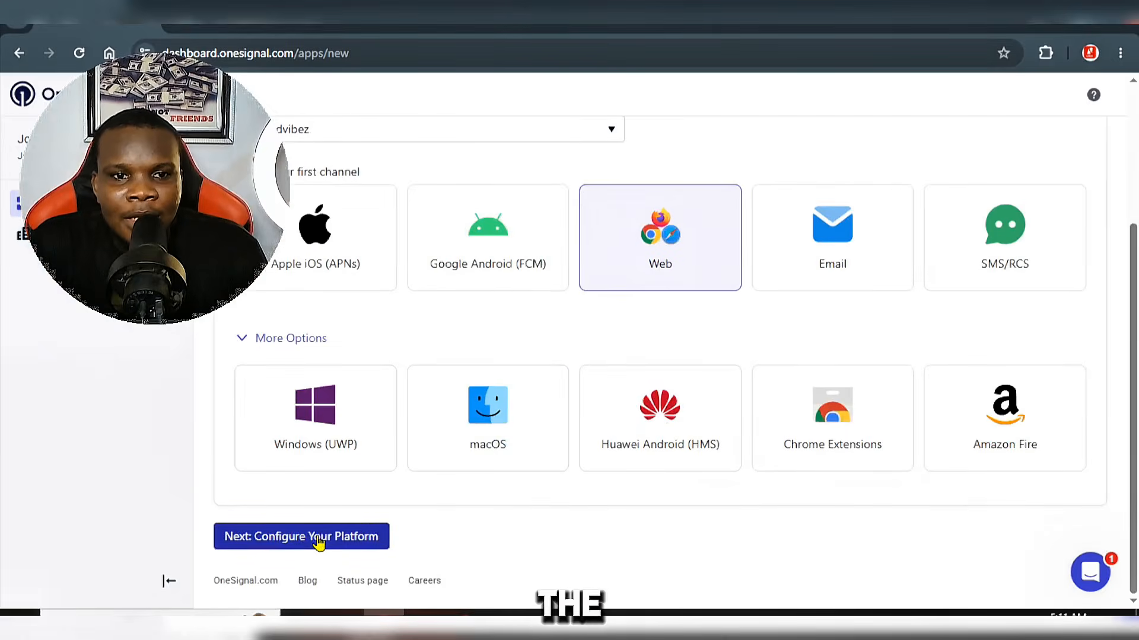
pyautogui.click(375, 540)
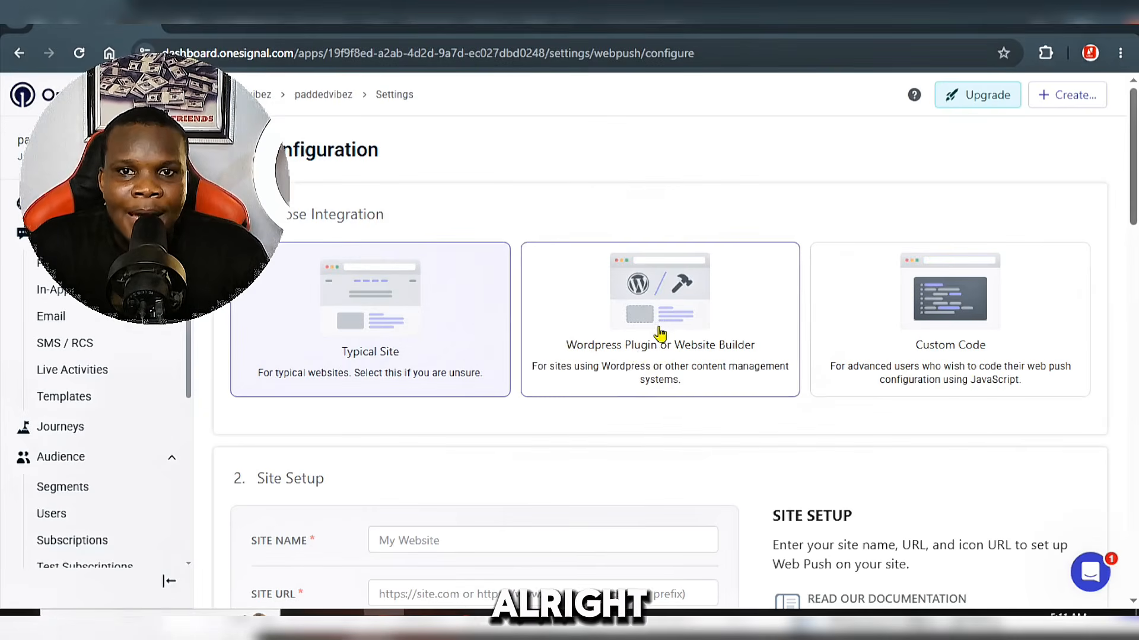
# Step: Set the integration to Wordpress Plugin or Website Builder with WordPress as the website builder
pyautogui.click(660, 335)
pyautogui.scroll(-1, 704, 328)
pyautogui.click(320, 486)
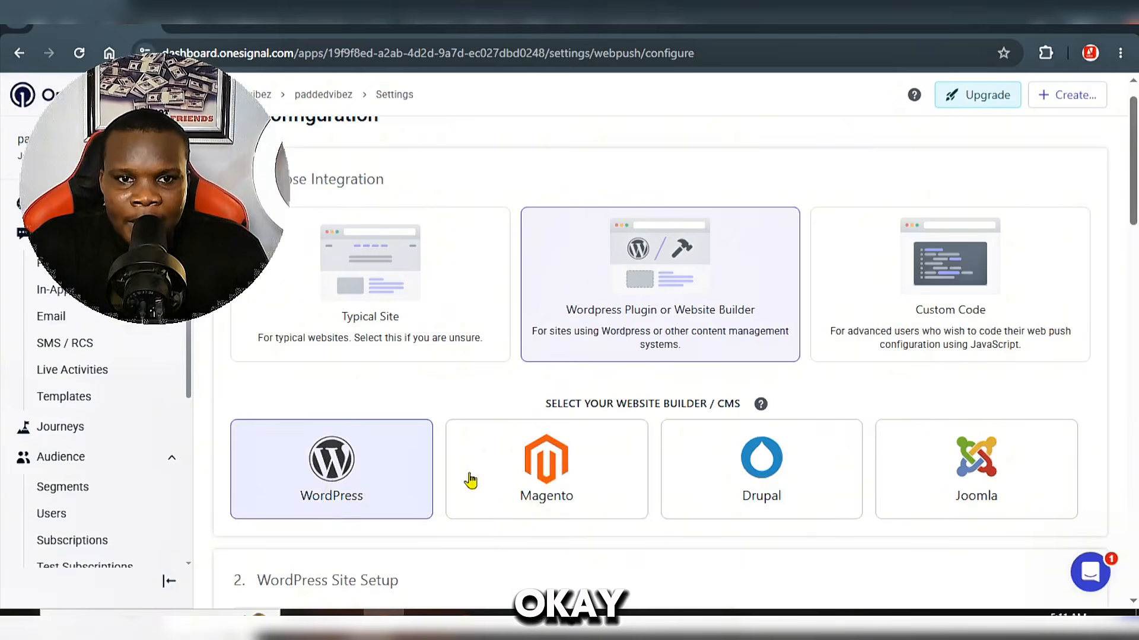
pyautogui.scroll(-5, 504, 479)
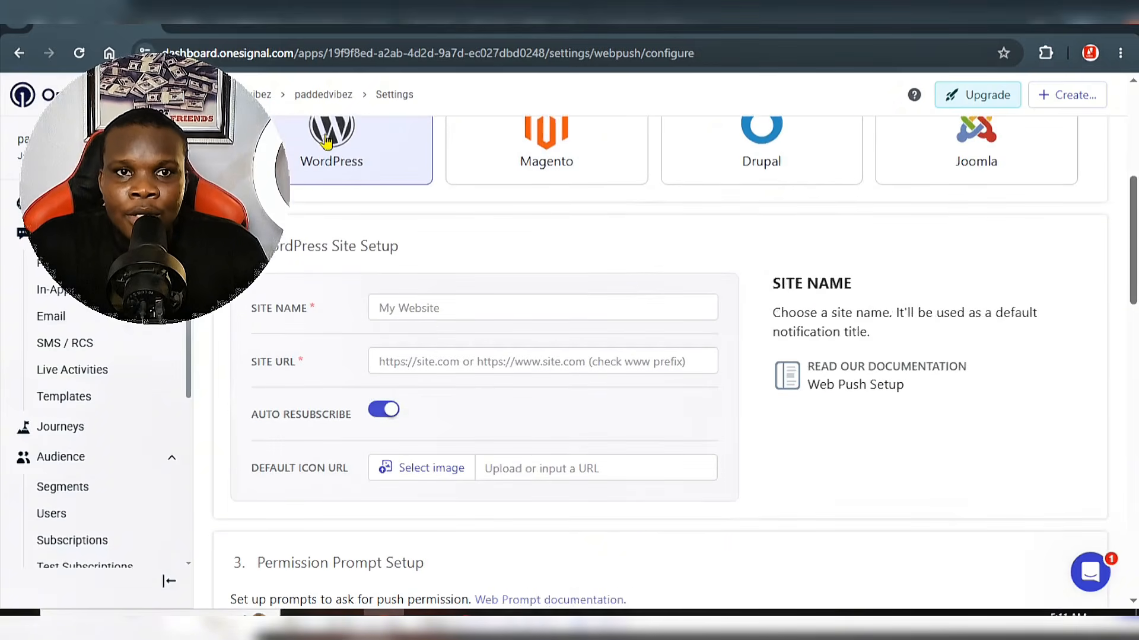
pyautogui.click(503, 313)
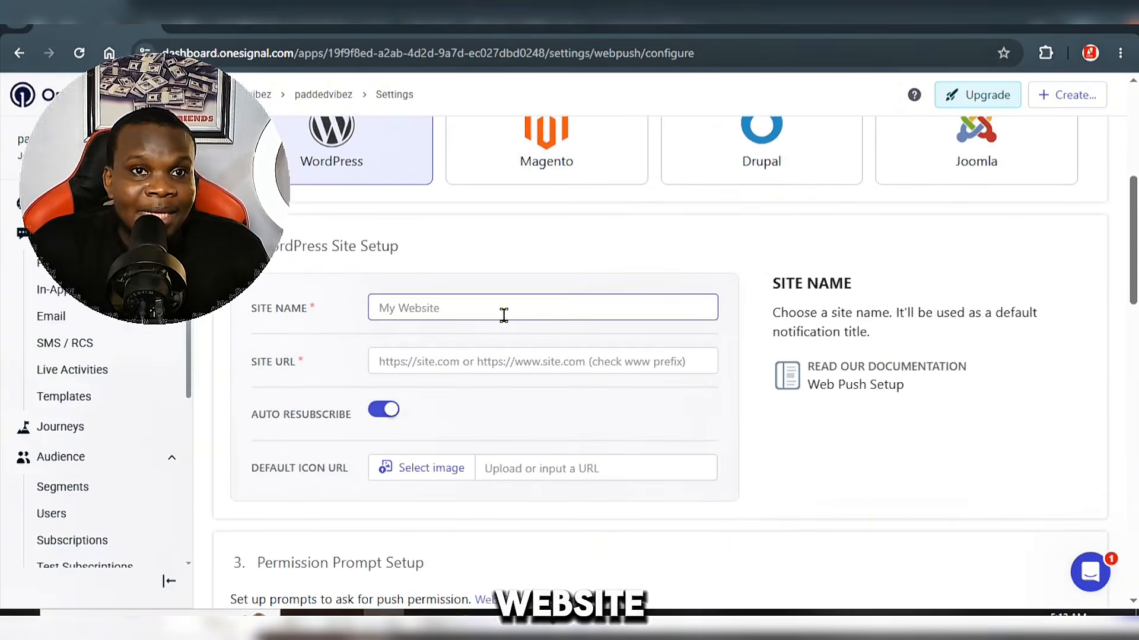
pyautogui.write('https://paddedvibez.com/')
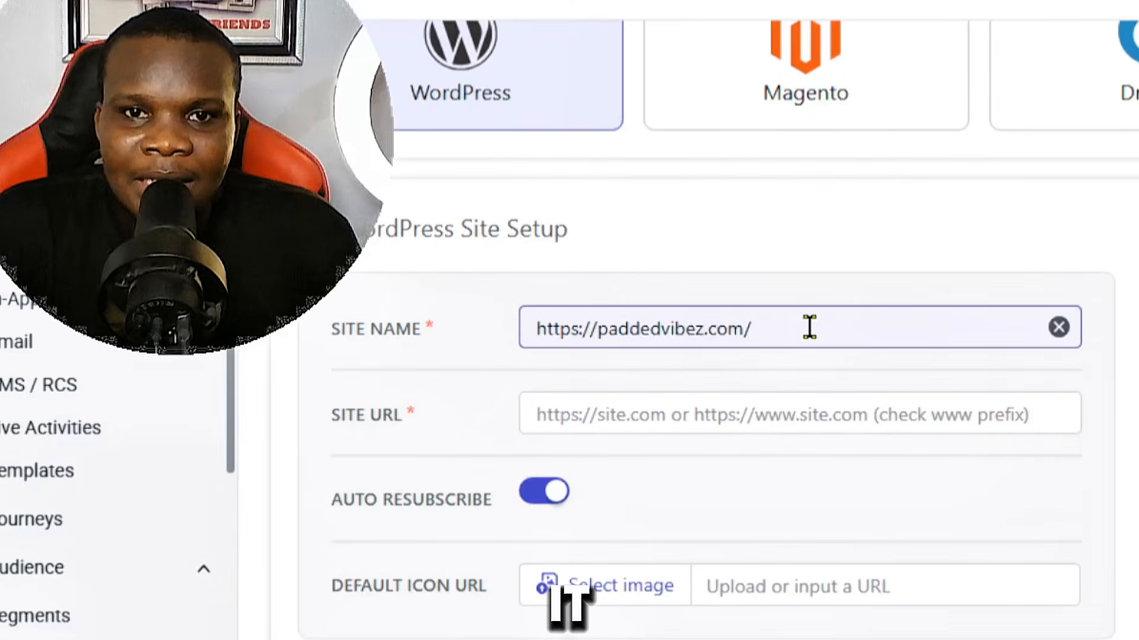
pyautogui.press('BackSpace')
pyautogui.press('BackSpace')
pyautogui.press('BackSpace')
pyautogui.press('BackSpace')
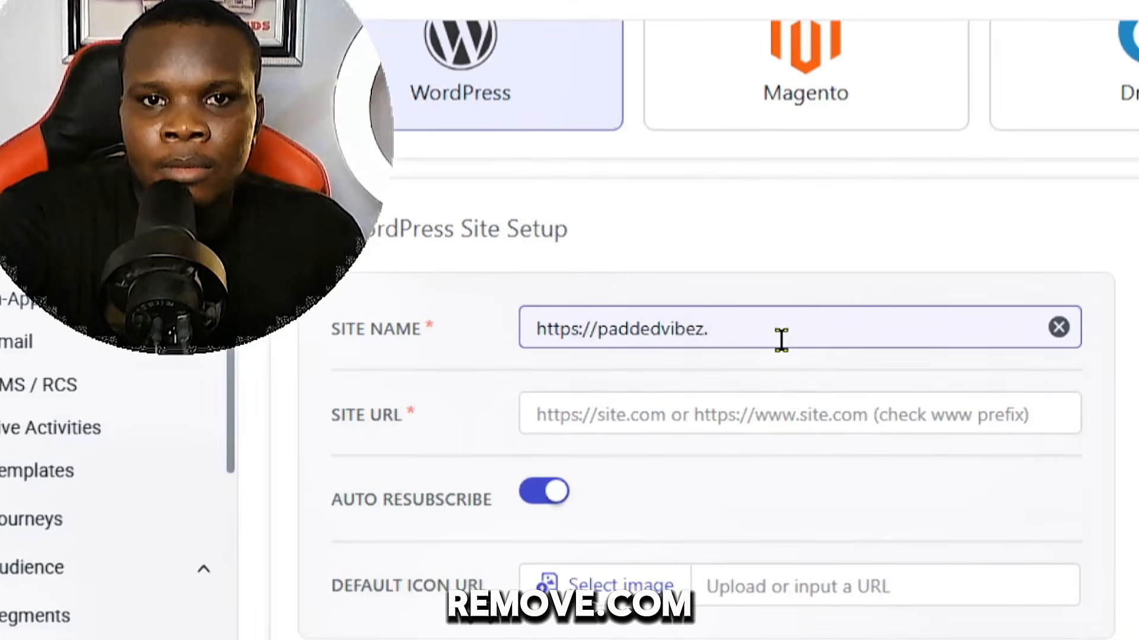
pyautogui.press('BackSpace')
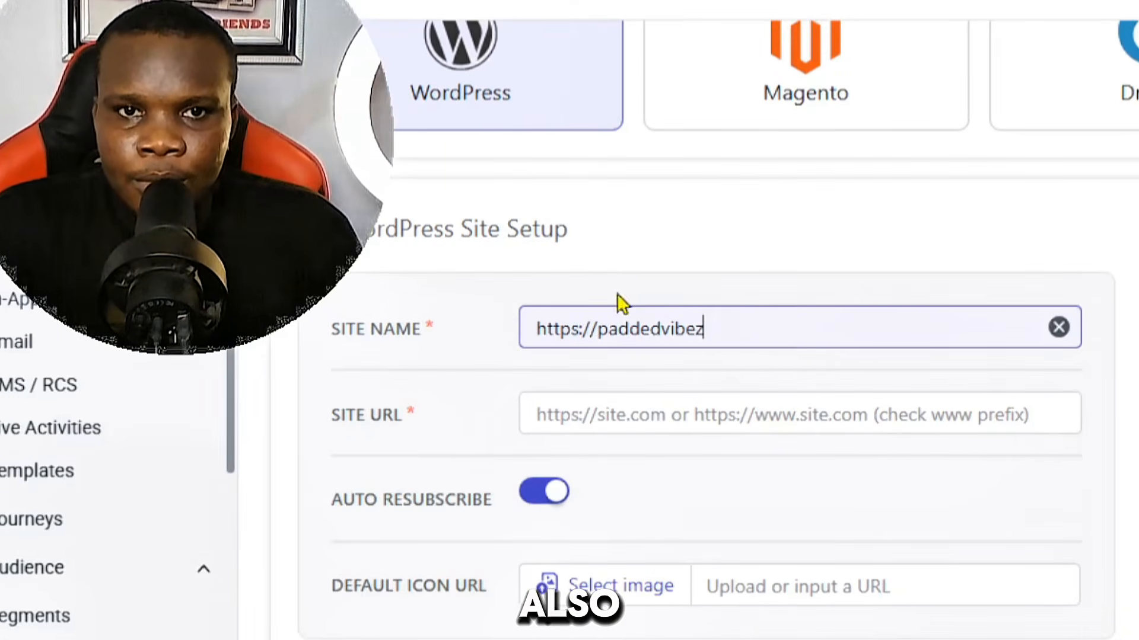
pyautogui.click(595, 325)
pyautogui.press('BackSpace')
pyautogui.press('BackSpace')
pyautogui.press('BackSpace')
pyautogui.press('BackSpace')
pyautogui.press('BackSpace')
pyautogui.press('BackSpace')
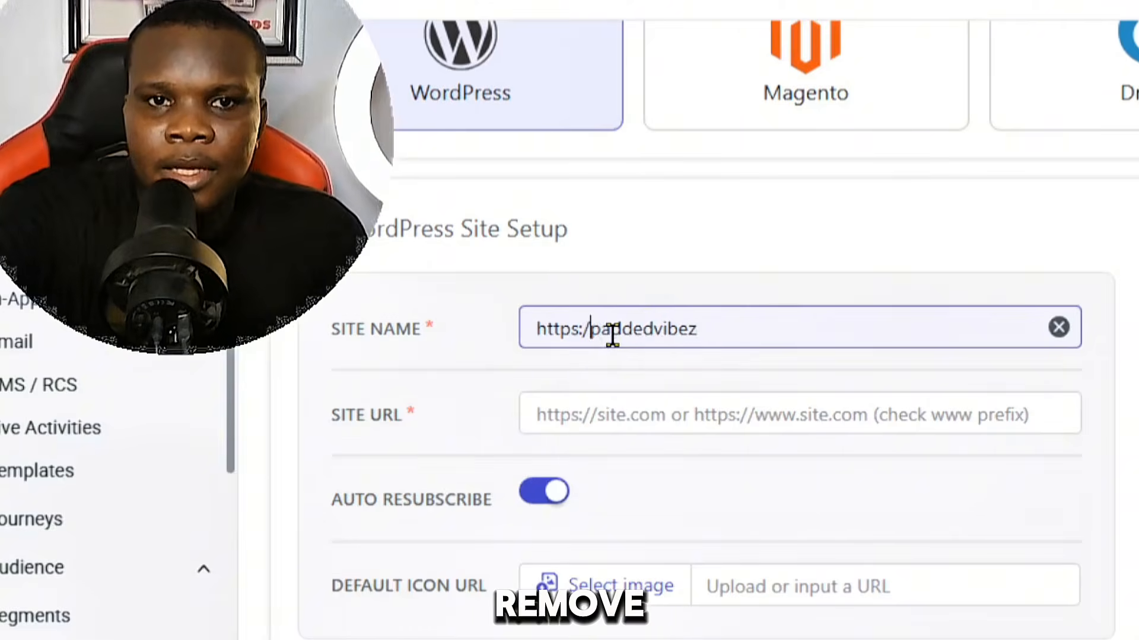
pyautogui.press('BackSpace')
pyautogui.press('BackSpace')
pyautogui.click(610, 415)
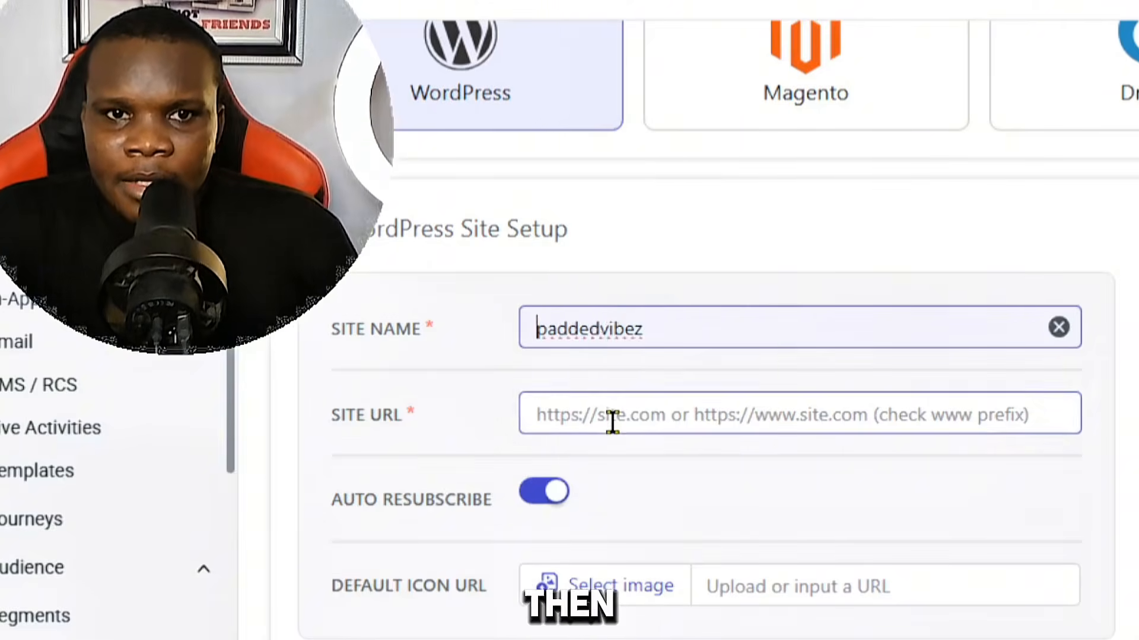
pyautogui.rightClick(612, 416)
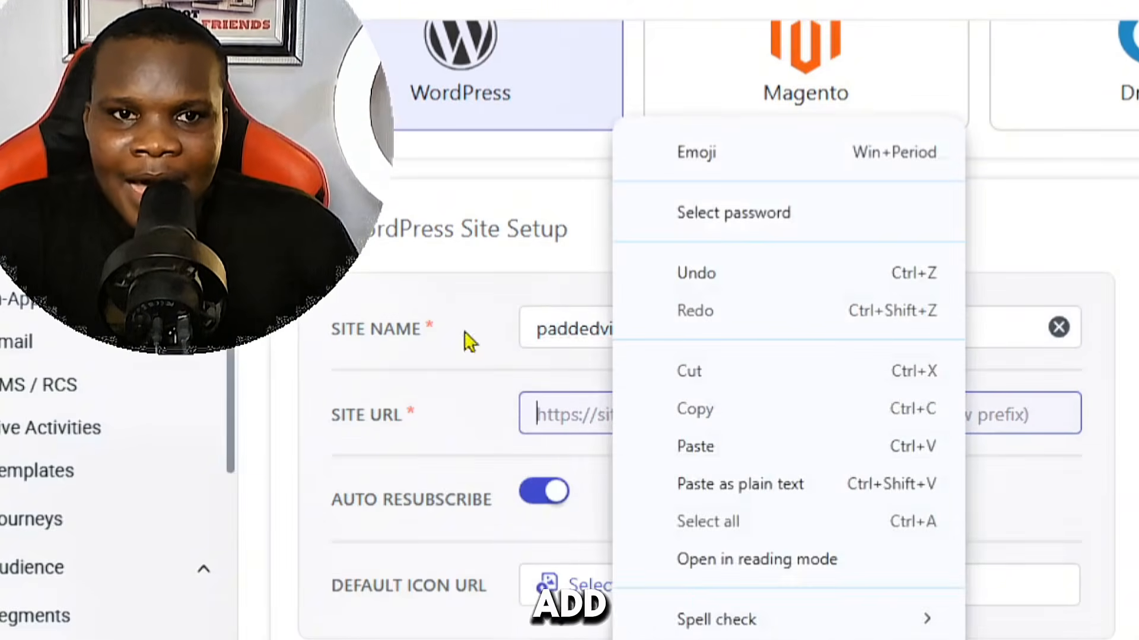
pyautogui.click(745, 446)
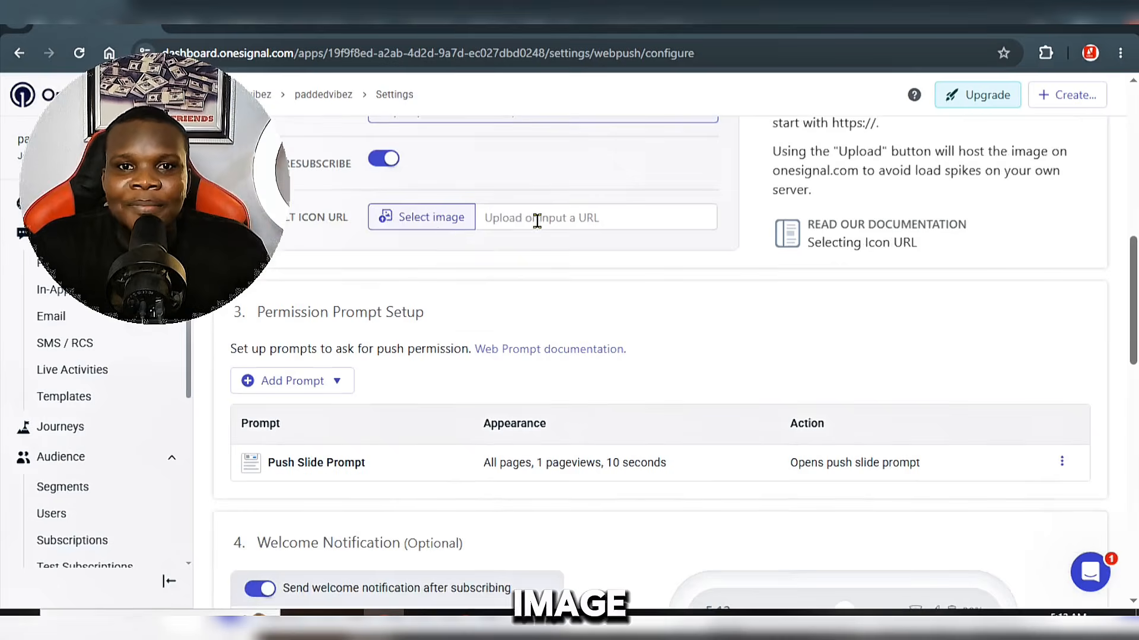
# Step: Upload the paddedvibez logo image download (11) from the Telegram Desktop folder as the default notification icon
pyautogui.click(540, 220)
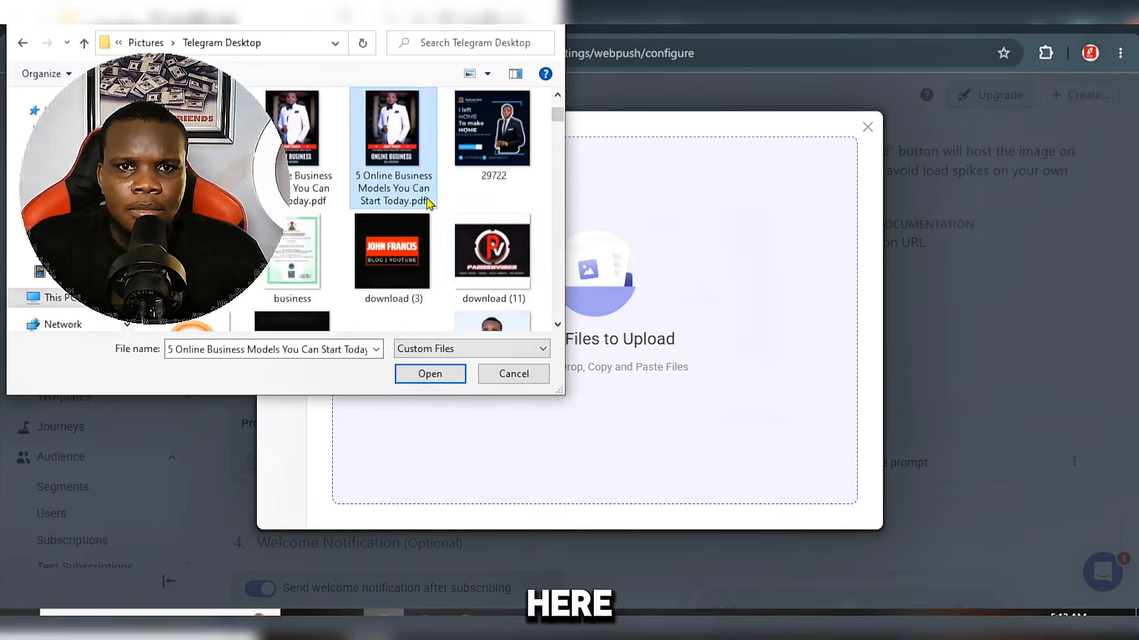
pyautogui.click(407, 229)
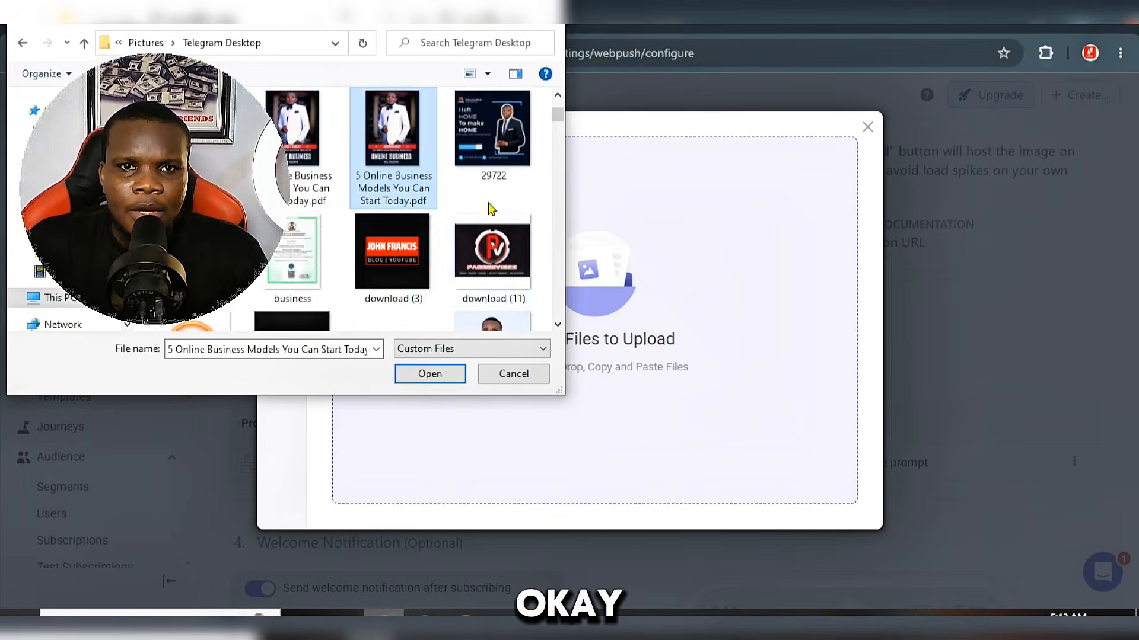
pyautogui.click(485, 285)
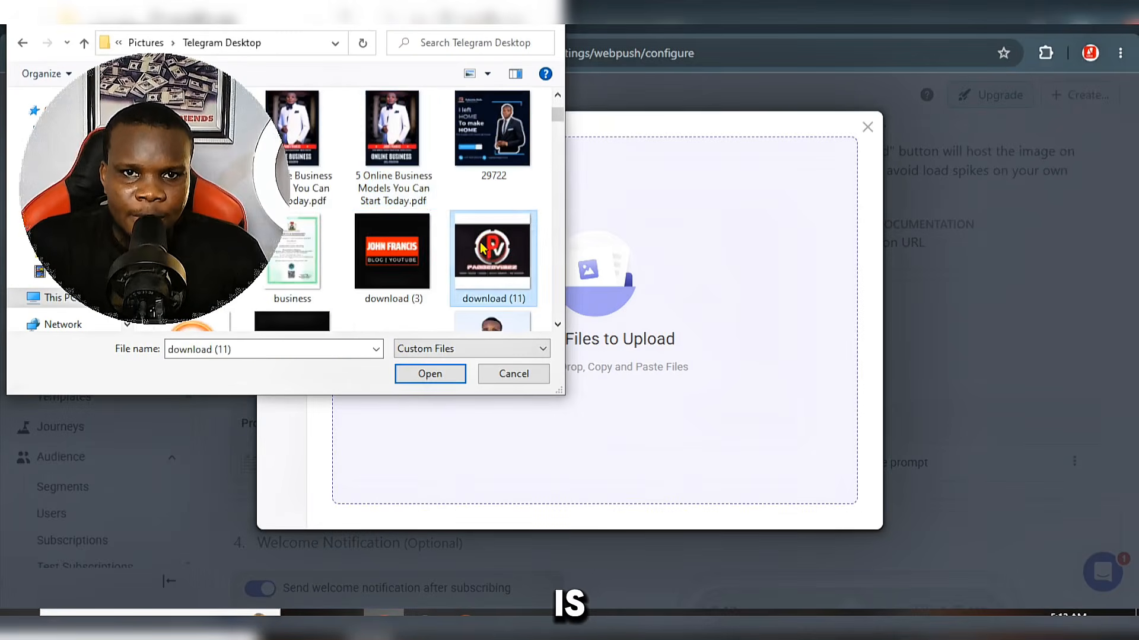
pyautogui.click(429, 374)
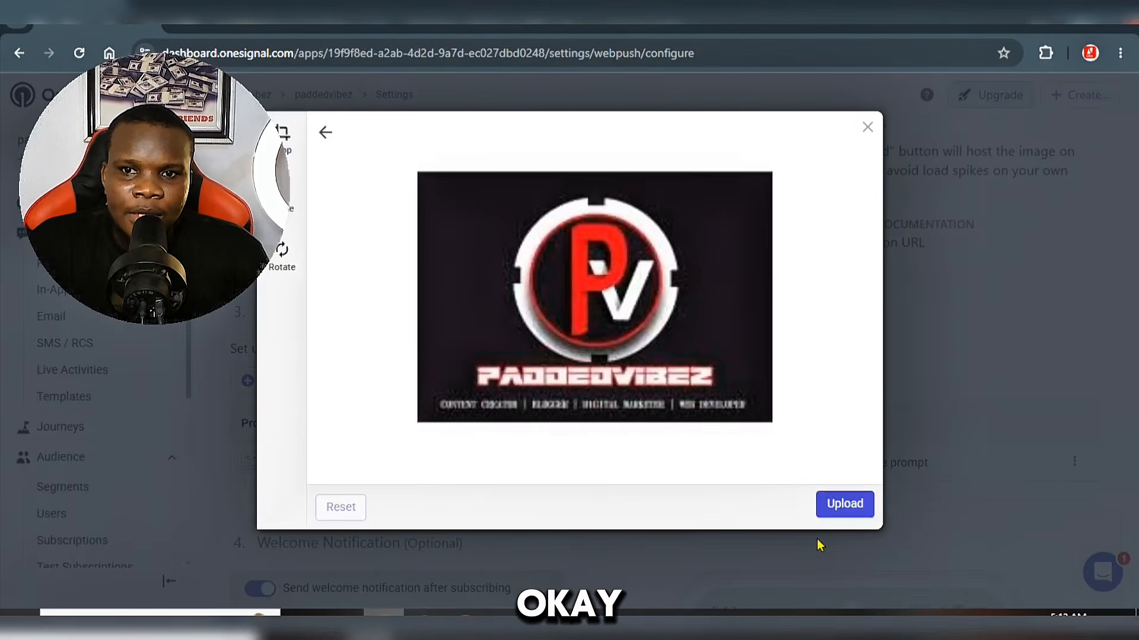
pyautogui.click(845, 504)
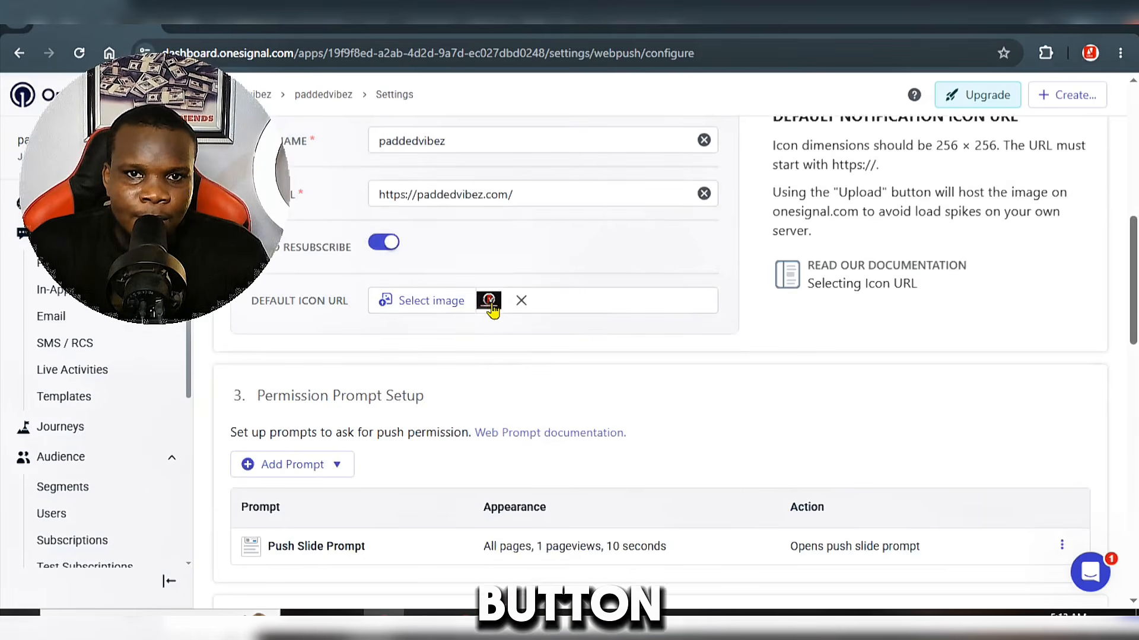
# Step: Set the welcome notification's title to Paddedvibez
pyautogui.scroll(-6, 578, 428)
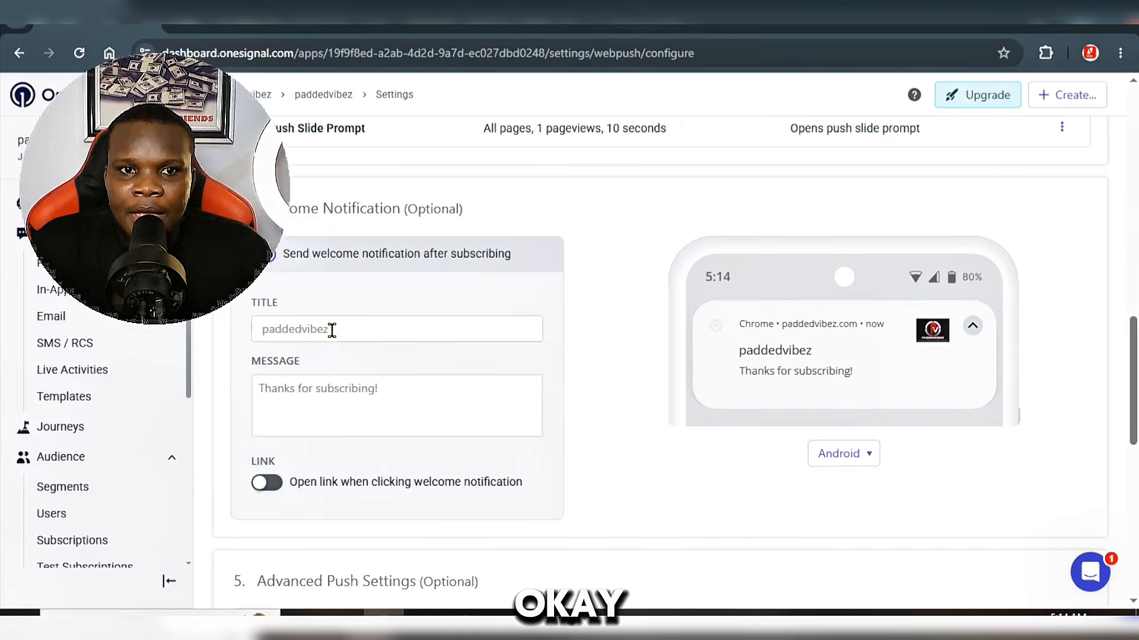
pyautogui.click(387, 328)
pyautogui.write('Paddedvibez')
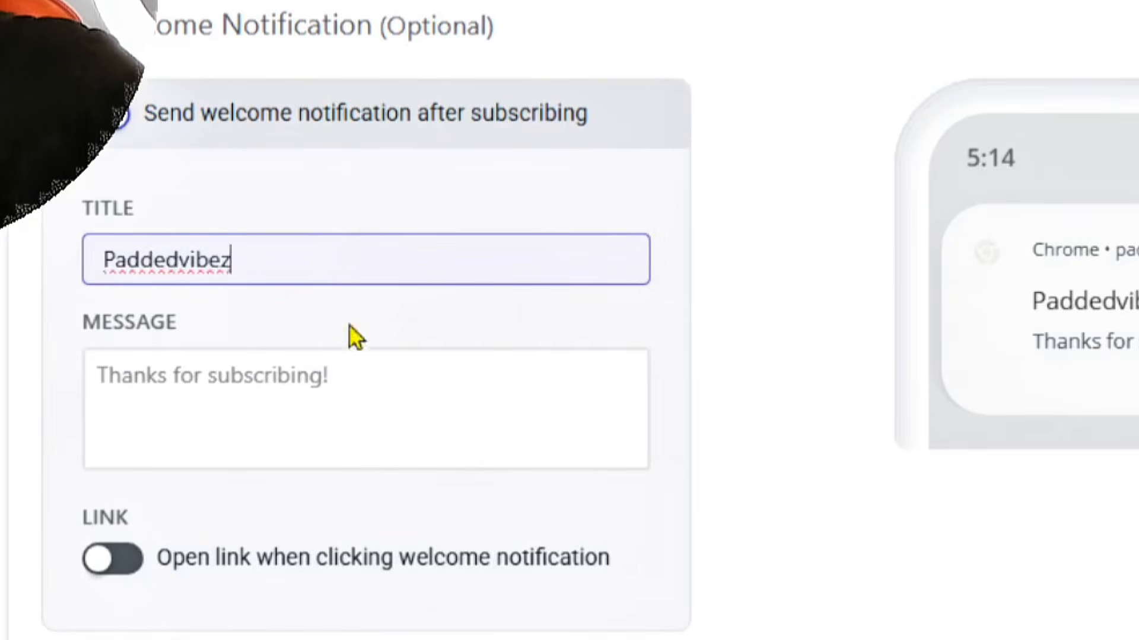
# Step: Write "Thanls For Joining The Paddedvibez Academy" as the welcome notification's message
pyautogui.click(393, 386)
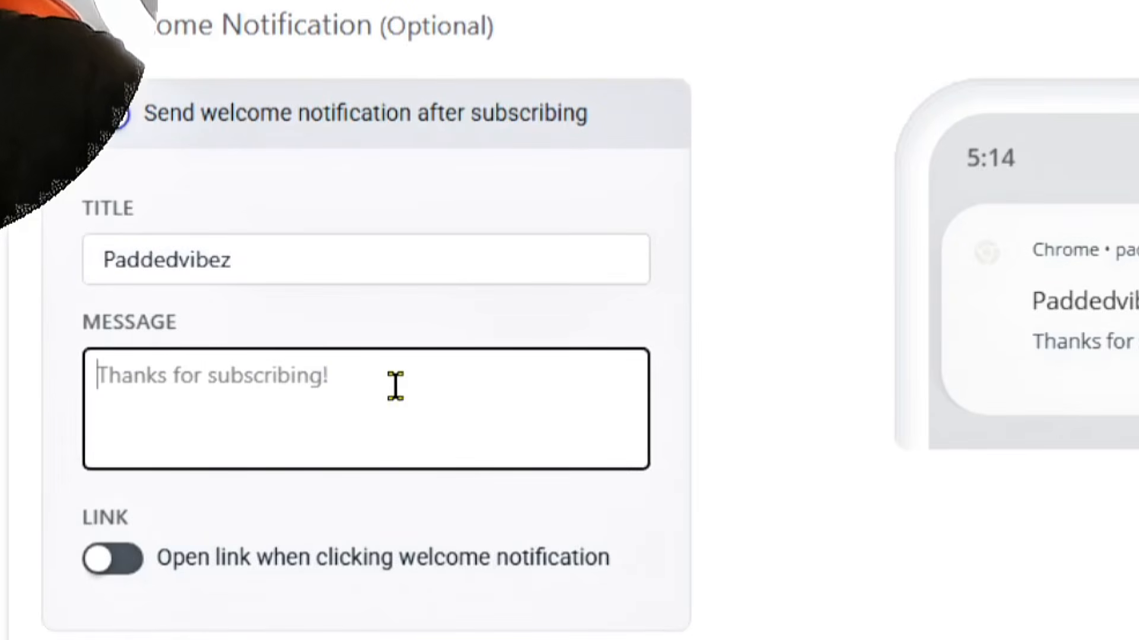
pyautogui.write('Thanls For S')
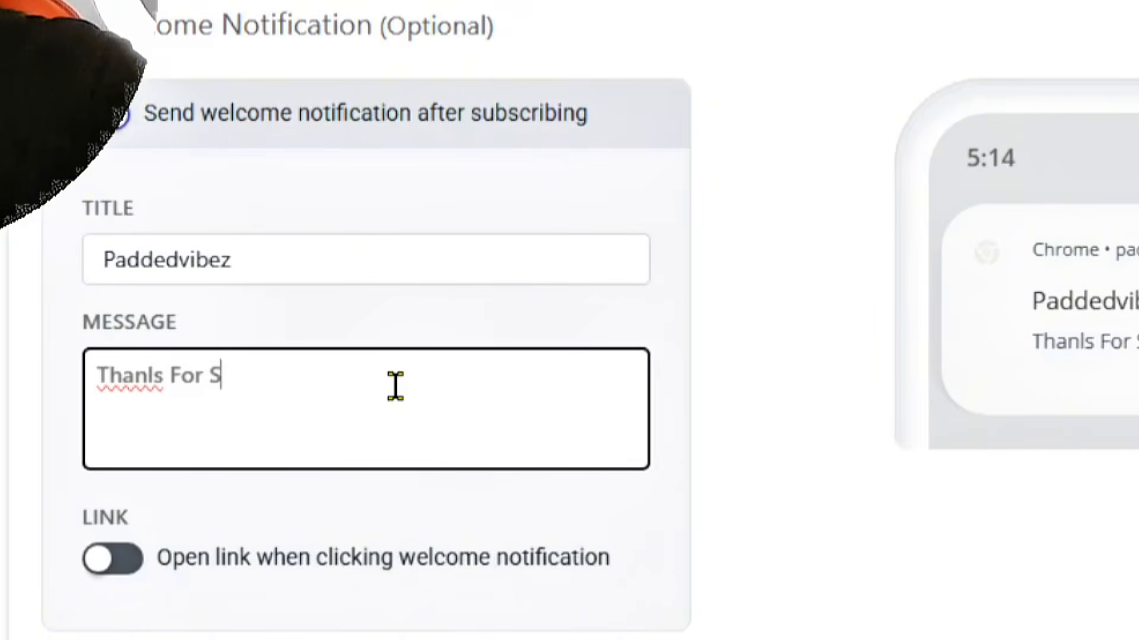
pyautogui.press('BackSpace')
pyautogui.write('Joining ')
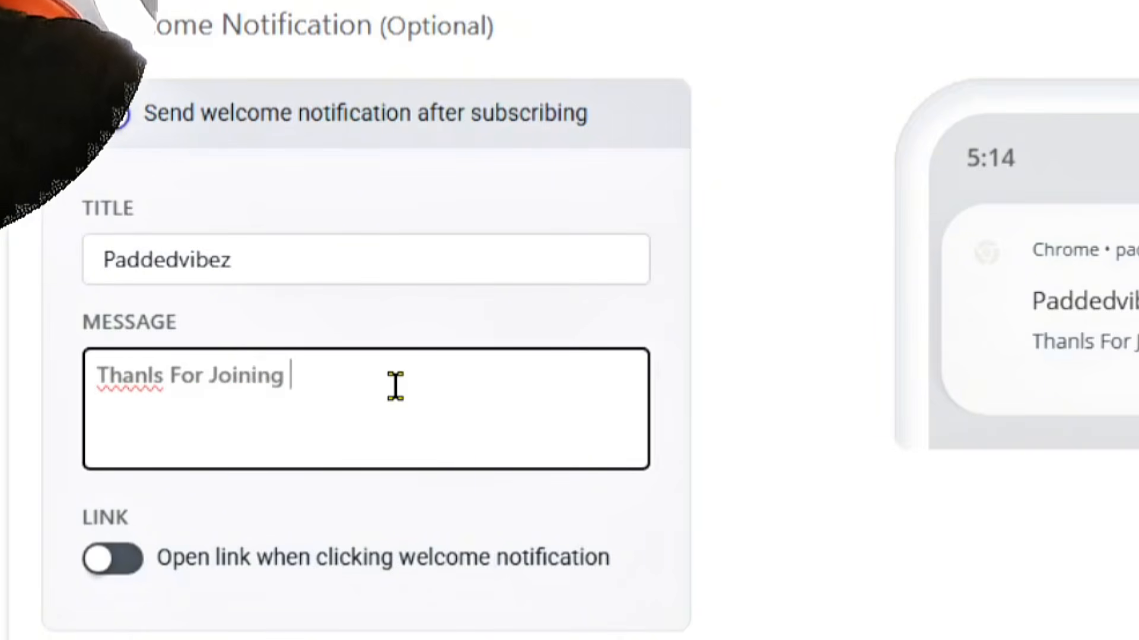
pyautogui.write('The Paddedvibez Aca')
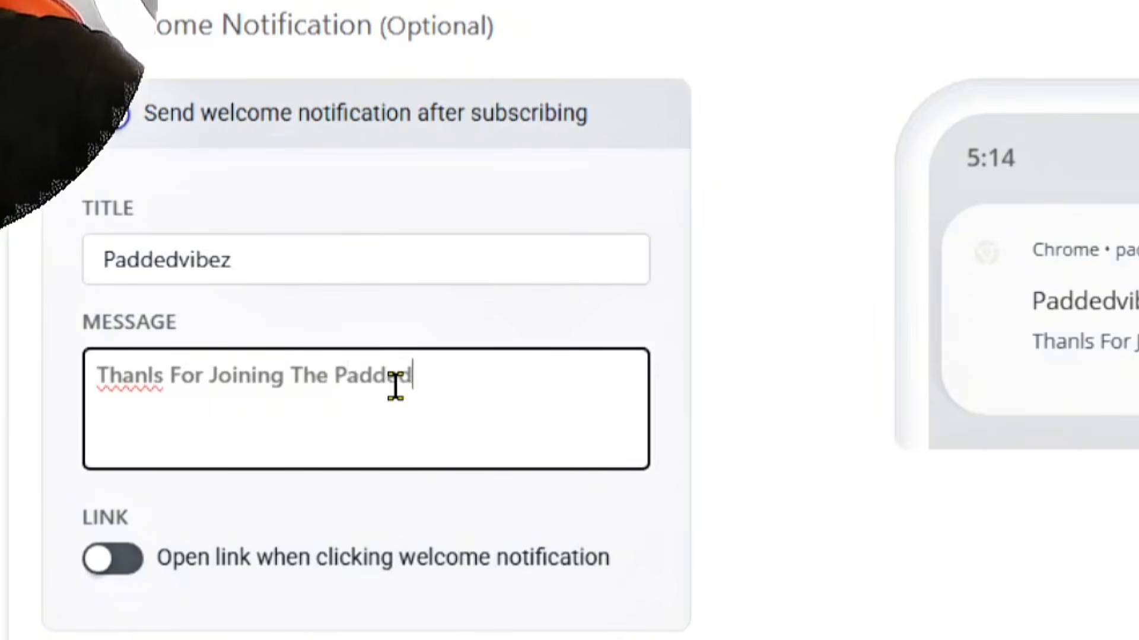
pyautogui.write('demy')
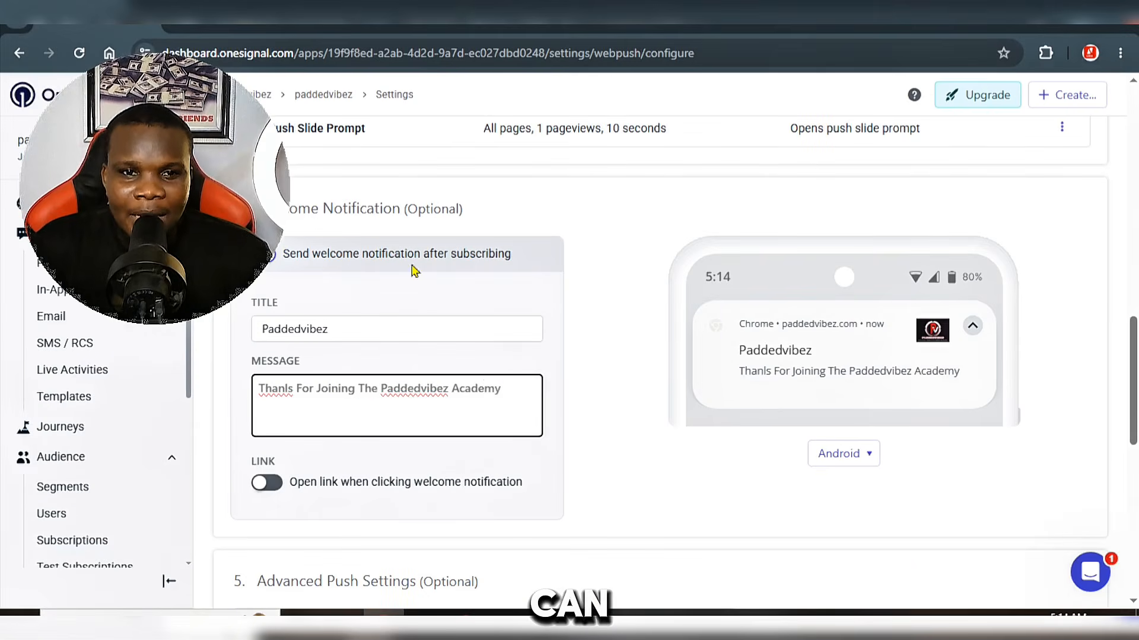
# Step: Enable opening a link from the welcome notification and paste the copied site URL as its destination
pyautogui.click(267, 486)
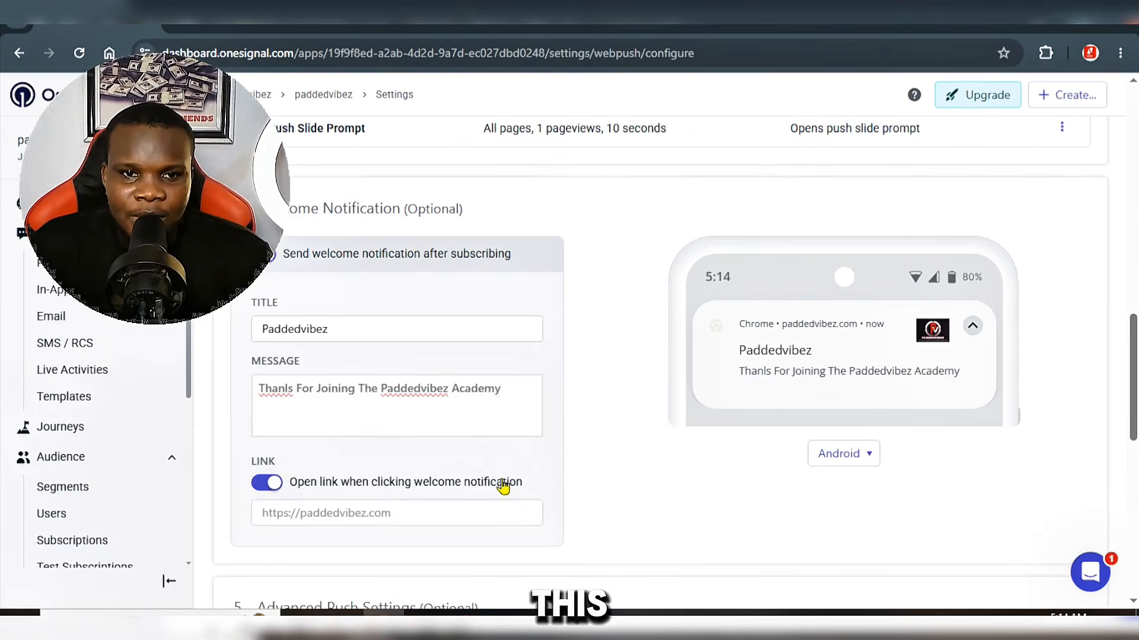
pyautogui.click(330, 511)
pyautogui.rightClick(330, 511)
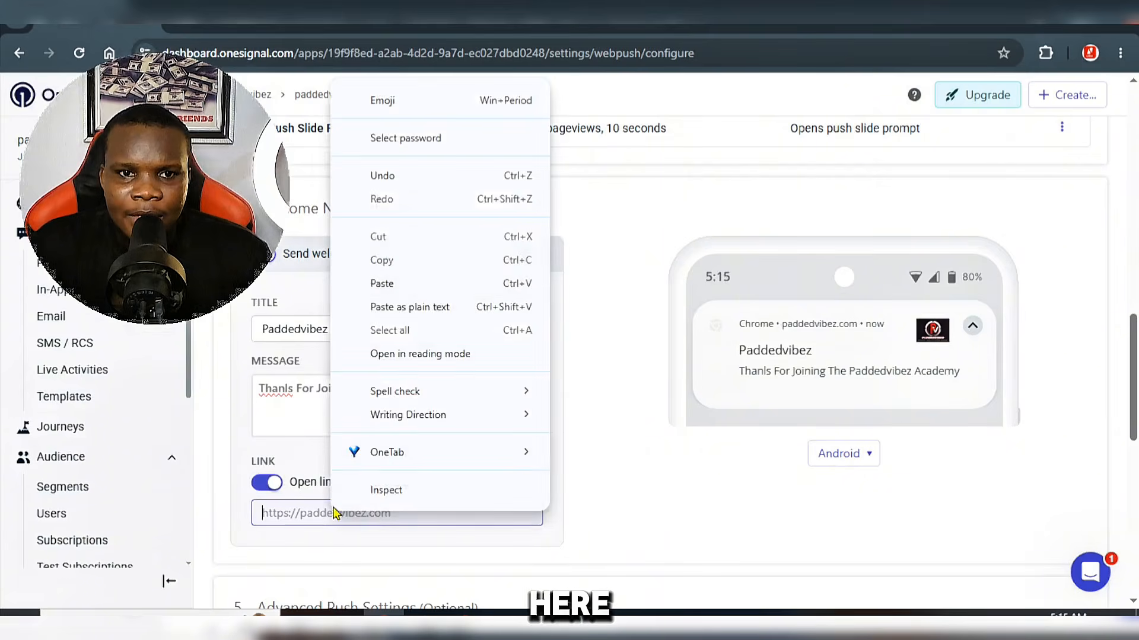
pyautogui.click(431, 284)
# Step: Leave the advanced push settings at their defaults and save the web push configuration
pyautogui.scroll(-7, 510, 260)
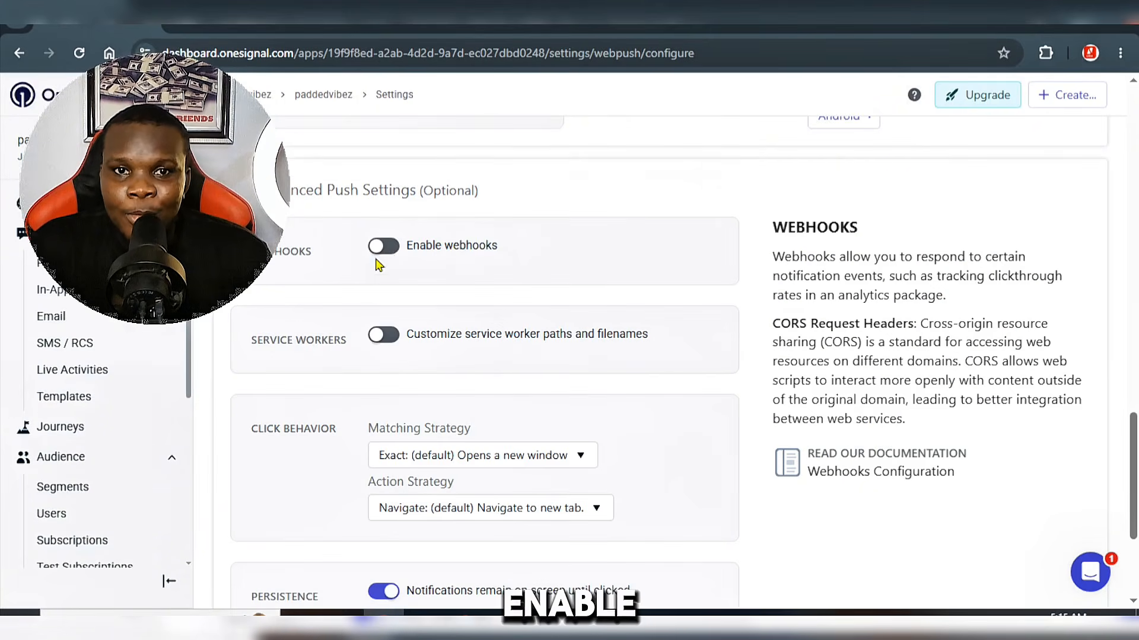
pyautogui.scroll(-3, 513, 235)
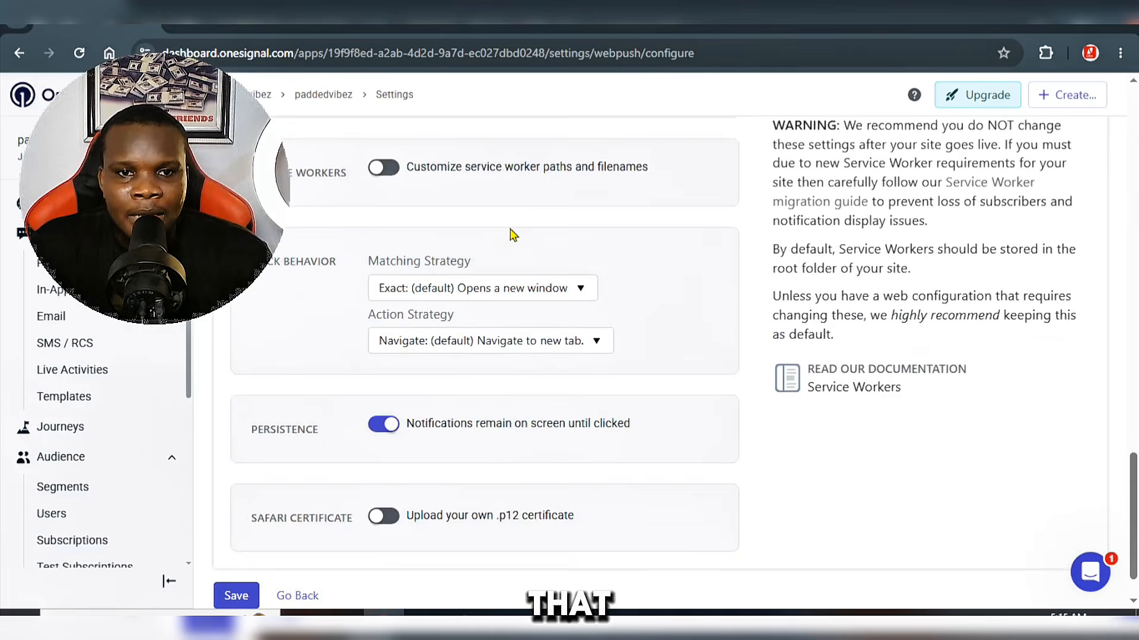
pyautogui.scroll(-1, 513, 236)
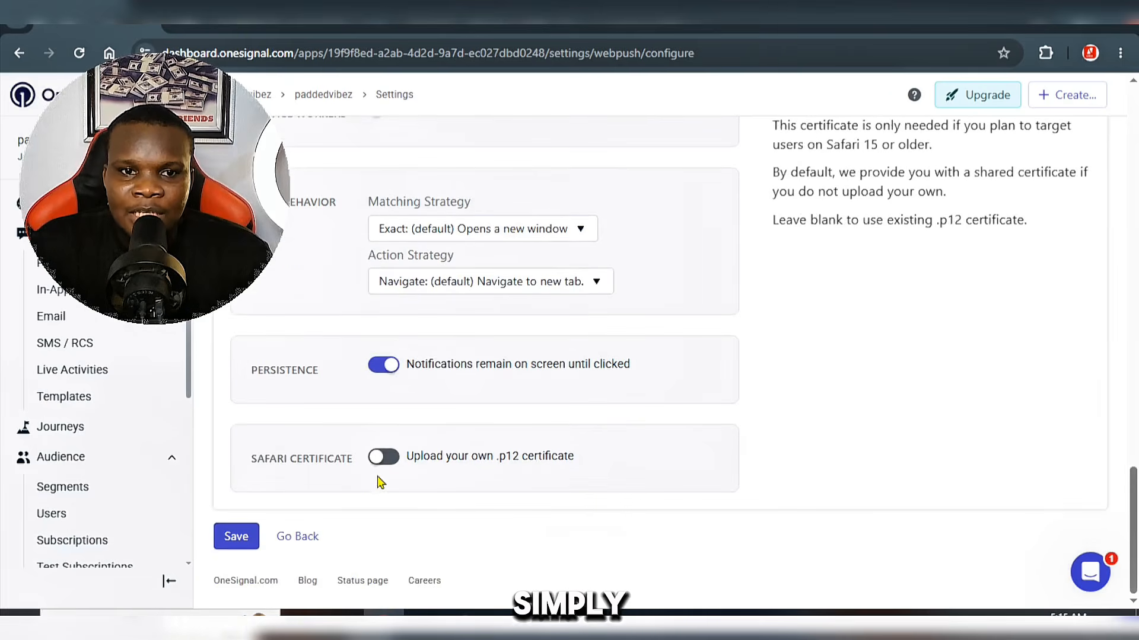
pyautogui.click(236, 536)
pyautogui.scroll(10, 771, 369)
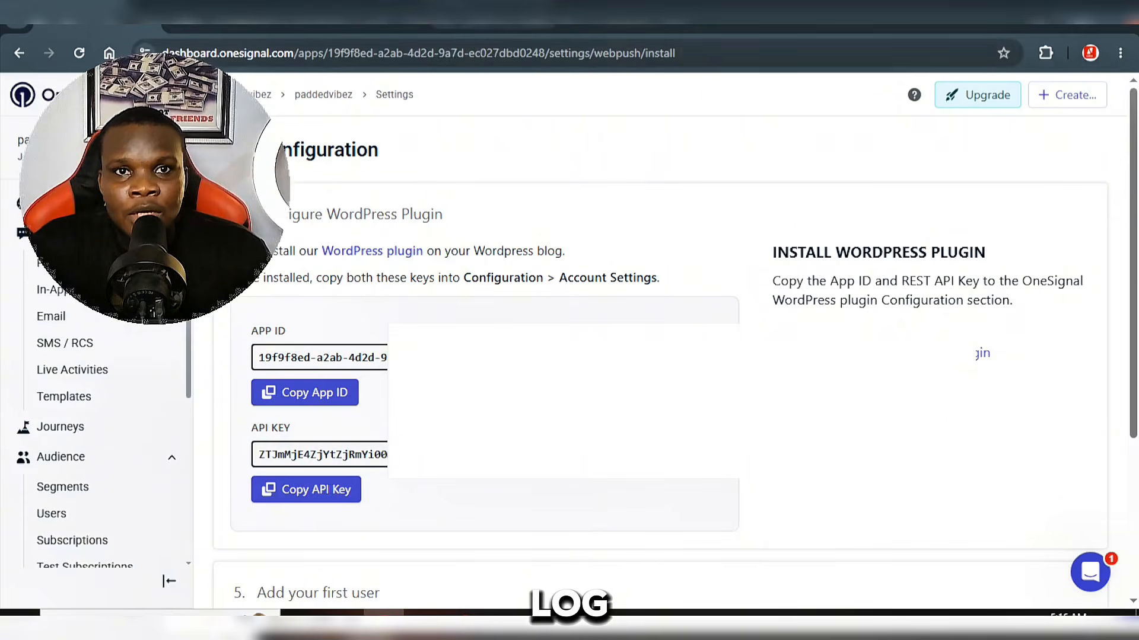
# Step: Switch to the paddedvibez.com WordPress admin and search for onesignal among the plugins available to add
pyautogui.click(363, 26)
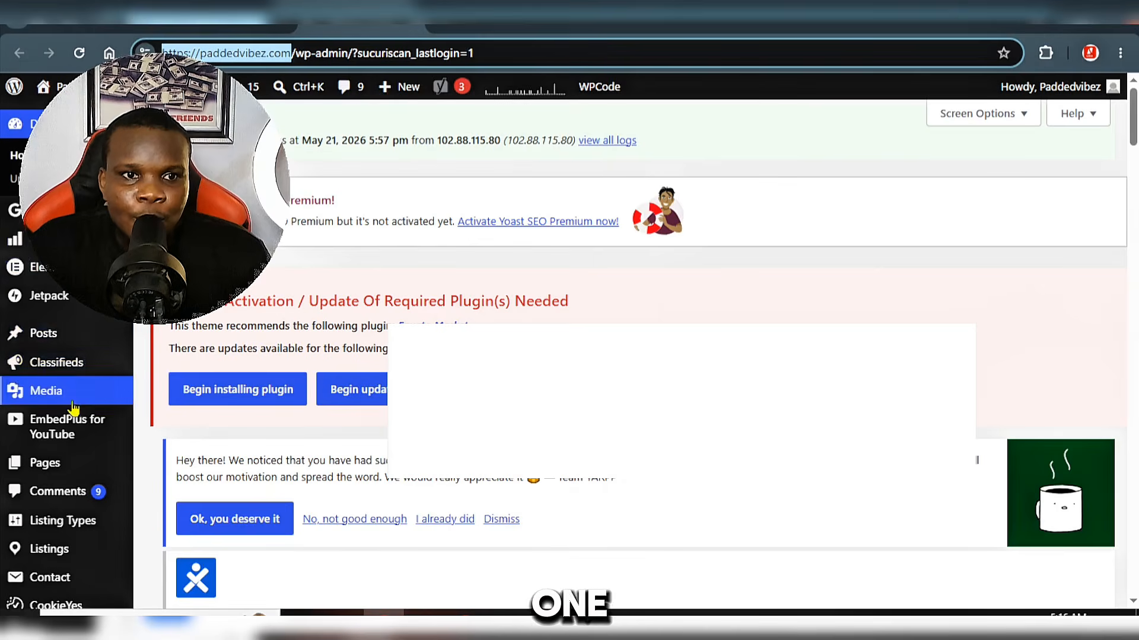
pyautogui.scroll(-4, 82, 551)
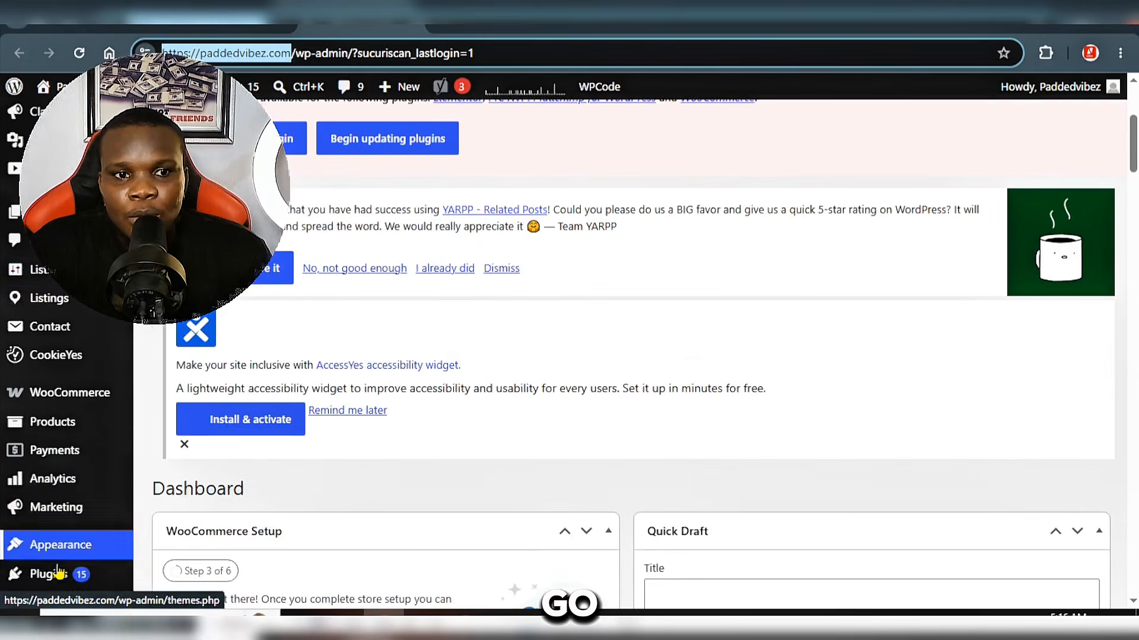
pyautogui.scroll(-3, 62, 574)
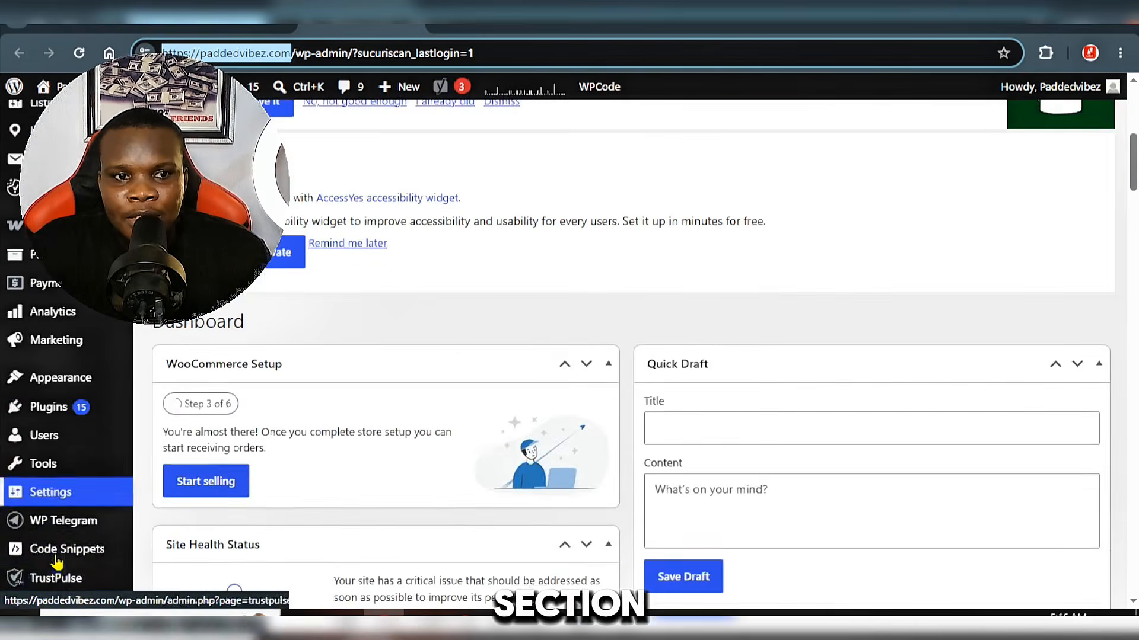
pyautogui.click(64, 415)
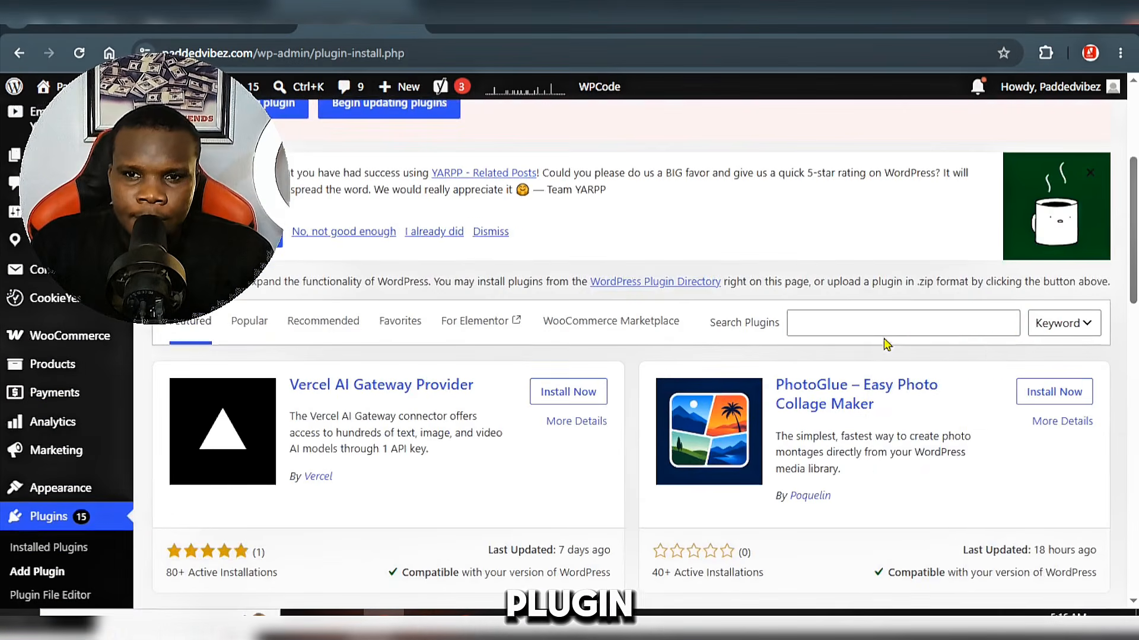
pyautogui.click(906, 316)
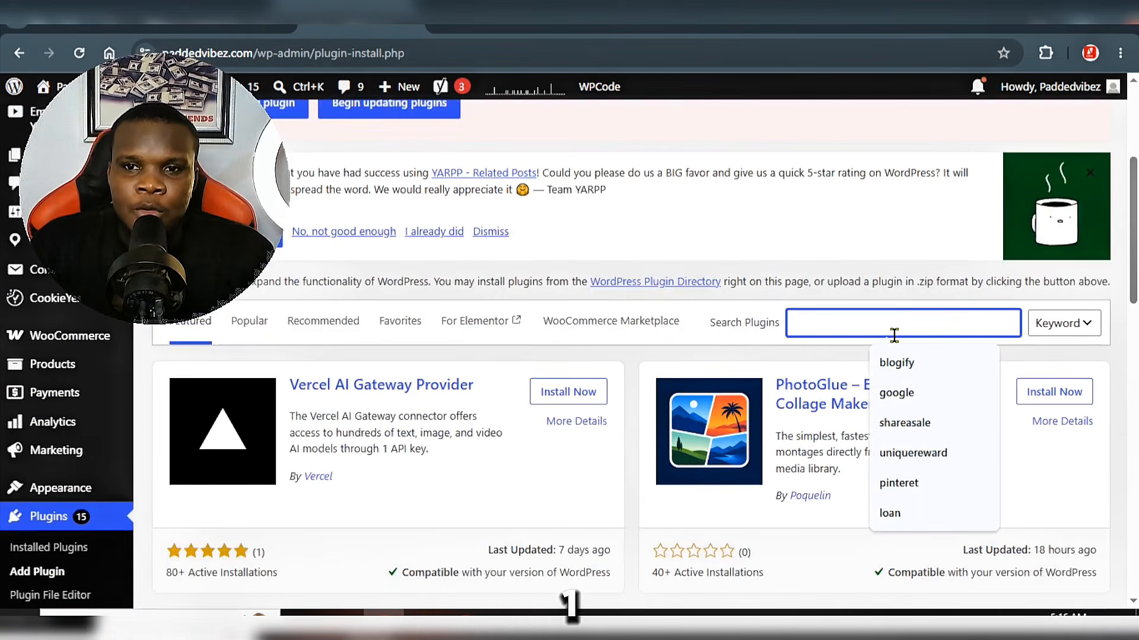
pyautogui.write('onesignal')
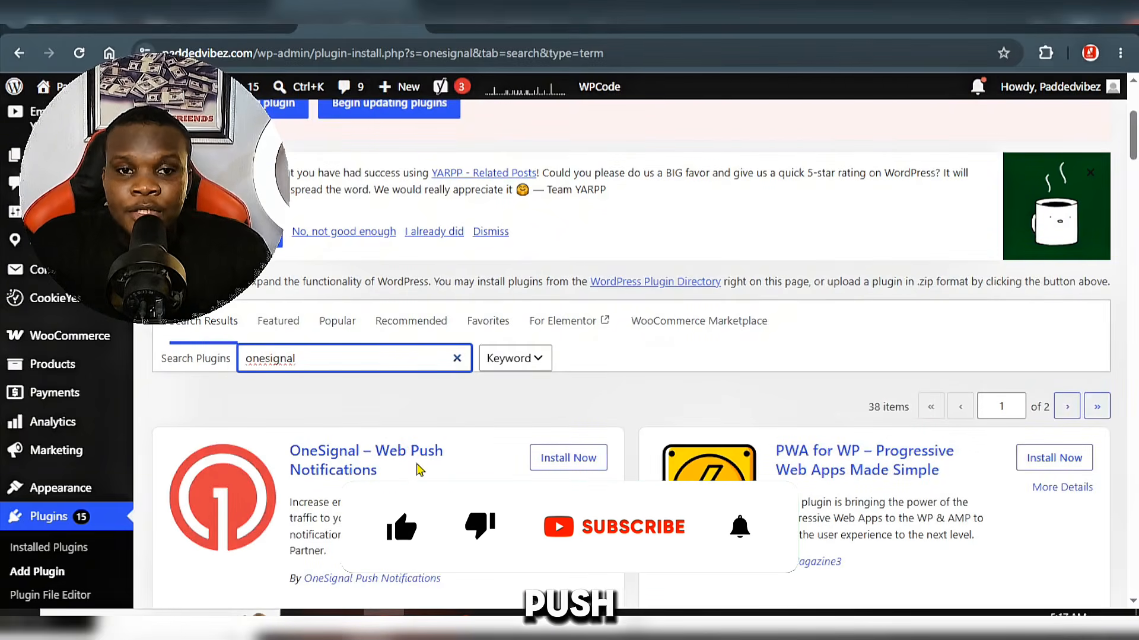
# Step: Install the OneSignal – Web Push Notifications plugin from the search results
pyautogui.scroll(-1, 377, 474)
pyautogui.scroll(-2, 631, 356)
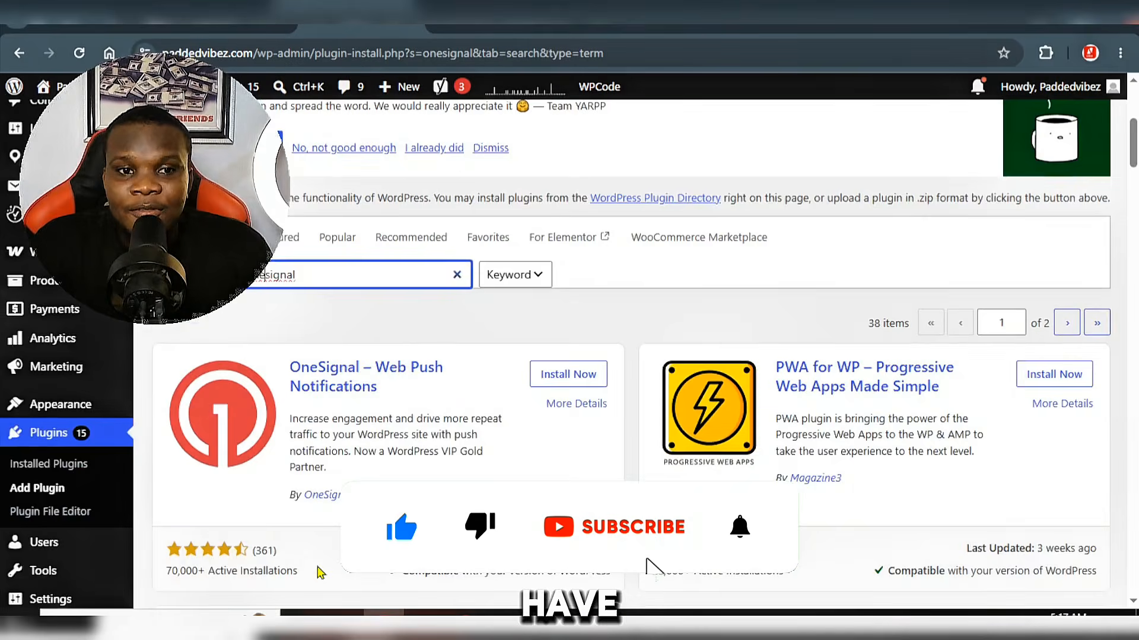
pyautogui.scroll(-3, 320, 571)
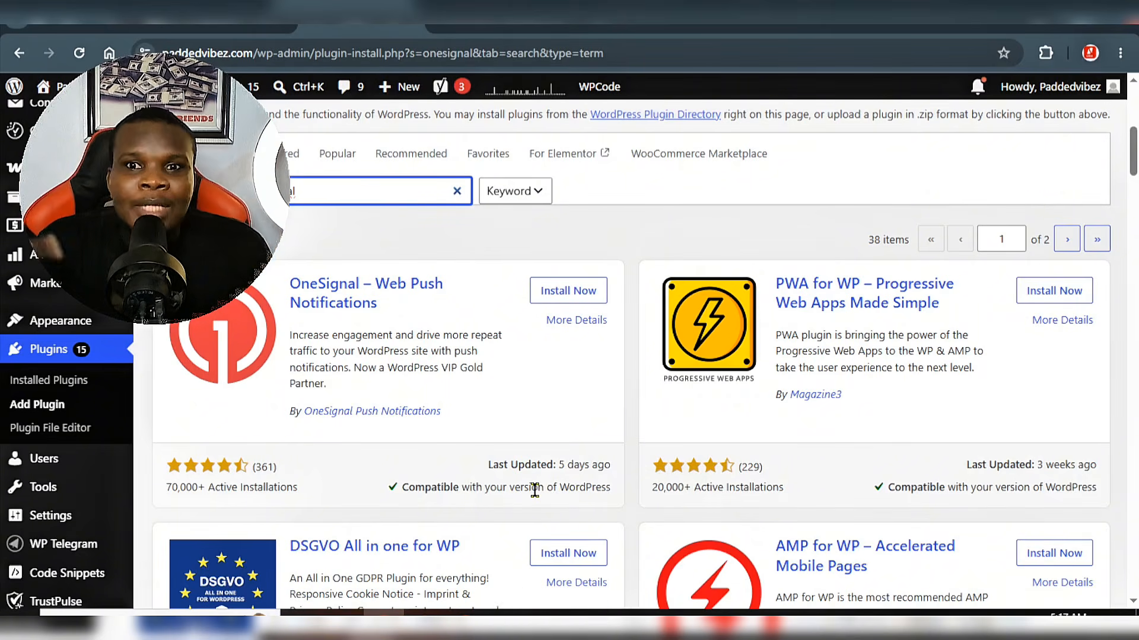
pyautogui.click(561, 293)
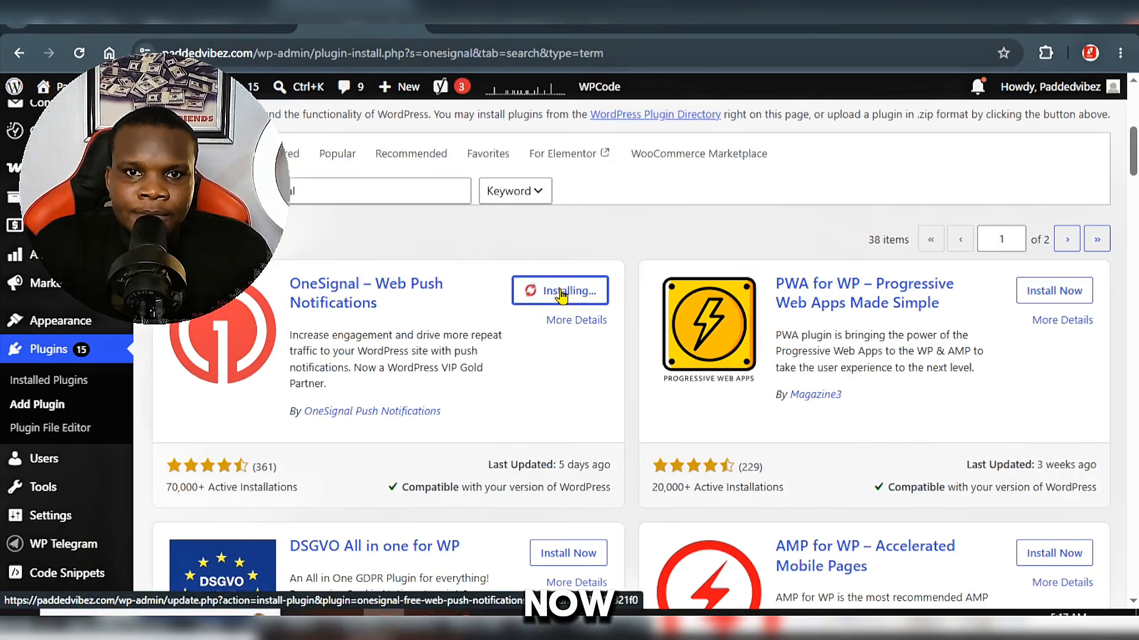
# Step: Activate the OneSignal plugin and open its settings page at the App ID and REST API Key fields
pyautogui.click(560, 293)
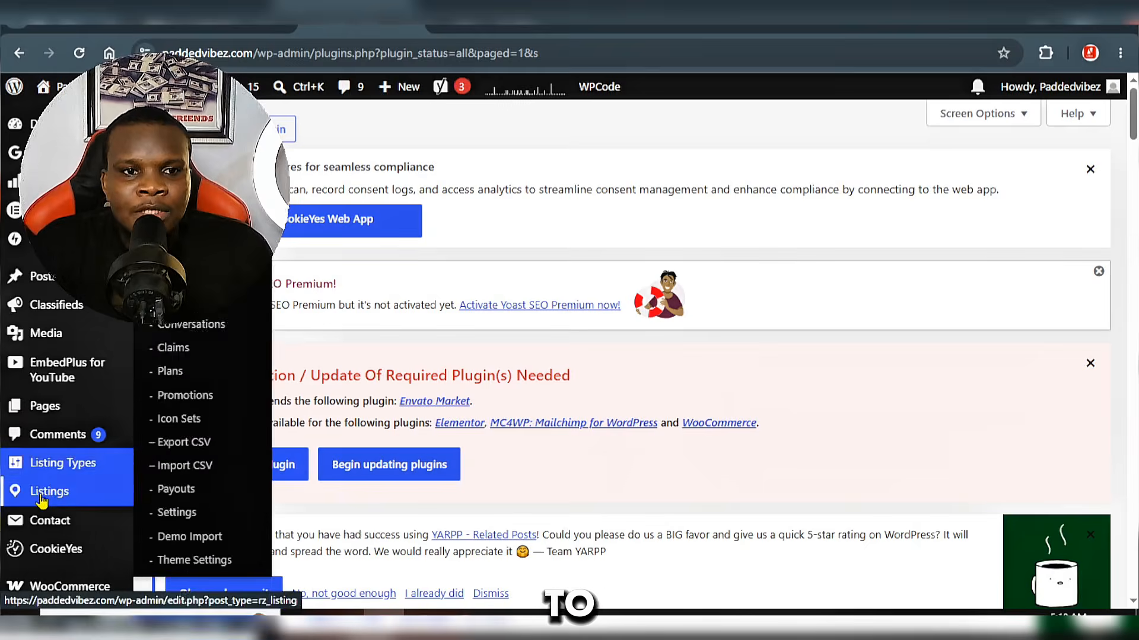
pyautogui.scroll(-5, 41, 501)
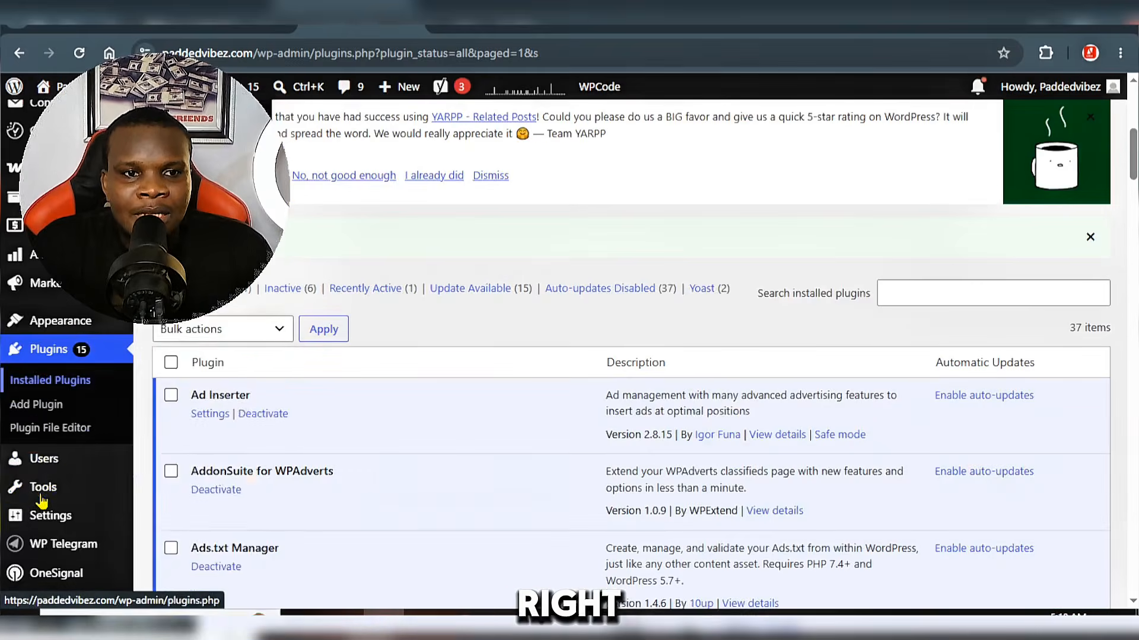
pyautogui.scroll(-5, 41, 502)
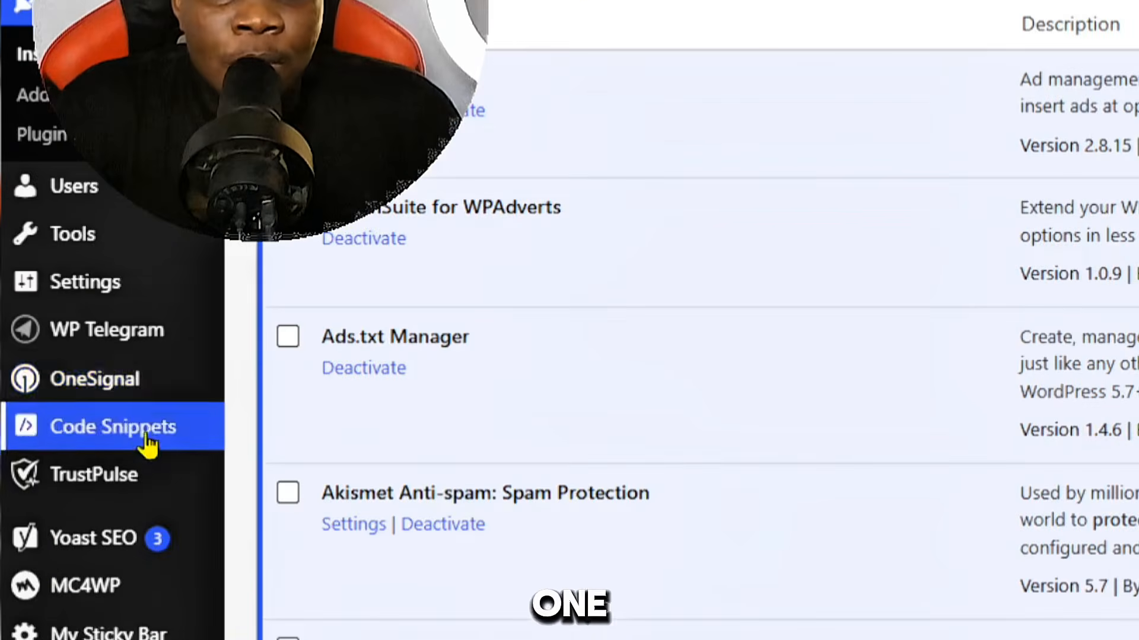
pyautogui.click(172, 397)
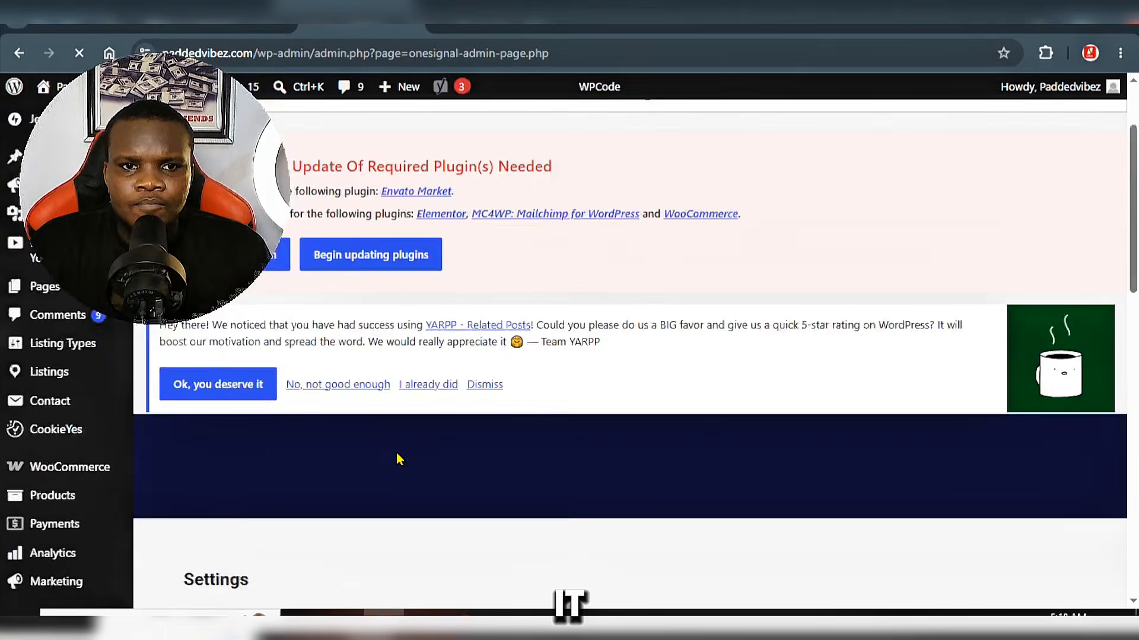
pyautogui.scroll(-5, 412, 417)
pyautogui.scroll(-2, 410, 401)
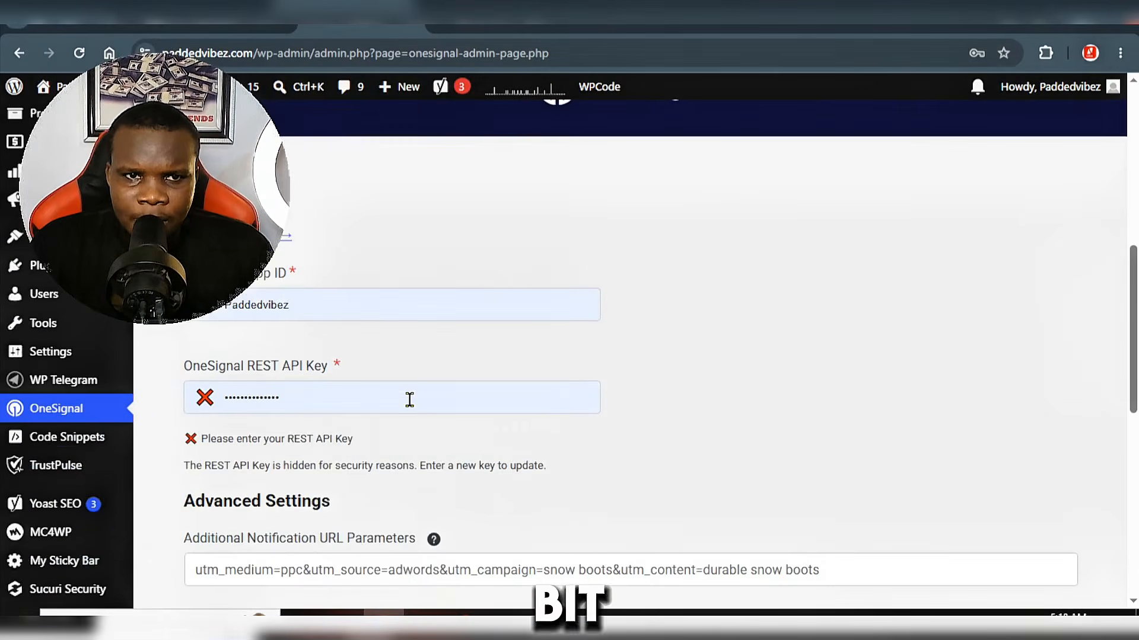
# Step: Copy the App ID from the OneSignal dashboard and paste it over the plugin's App ID entry in the WordPress admin
pyautogui.click(407, 398)
pyautogui.click(80, 25)
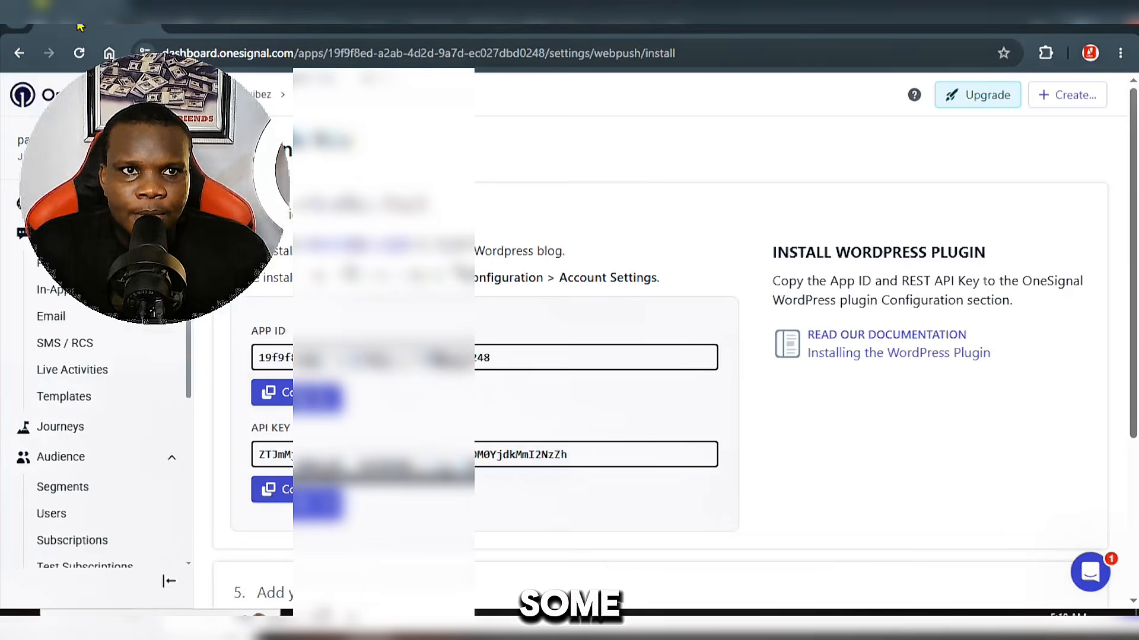
pyautogui.click(289, 491)
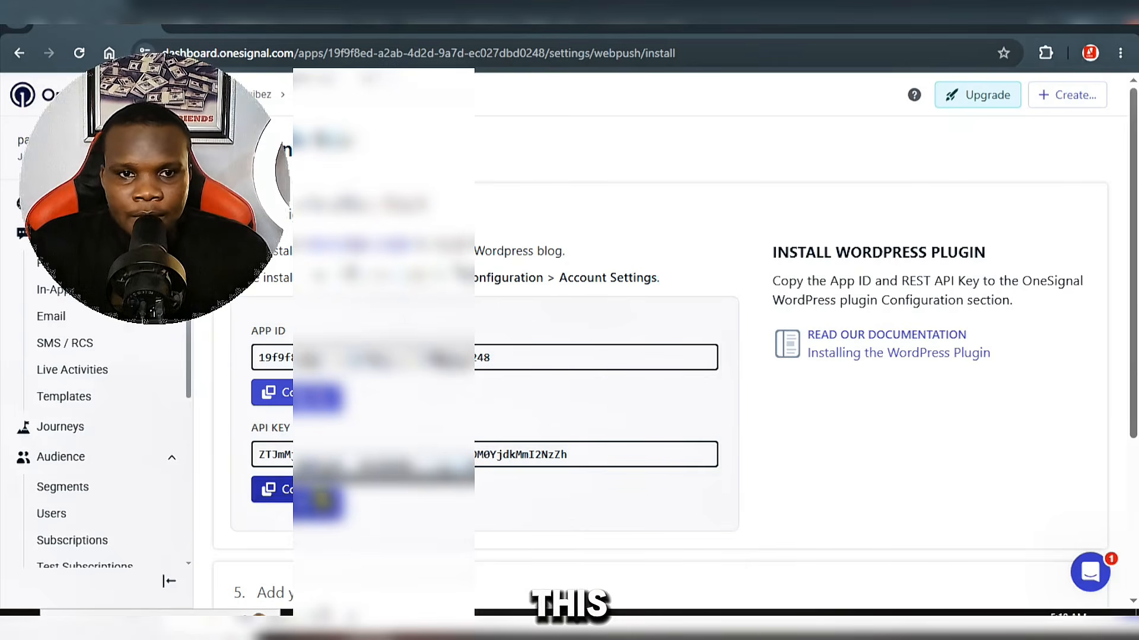
pyautogui.click(304, 399)
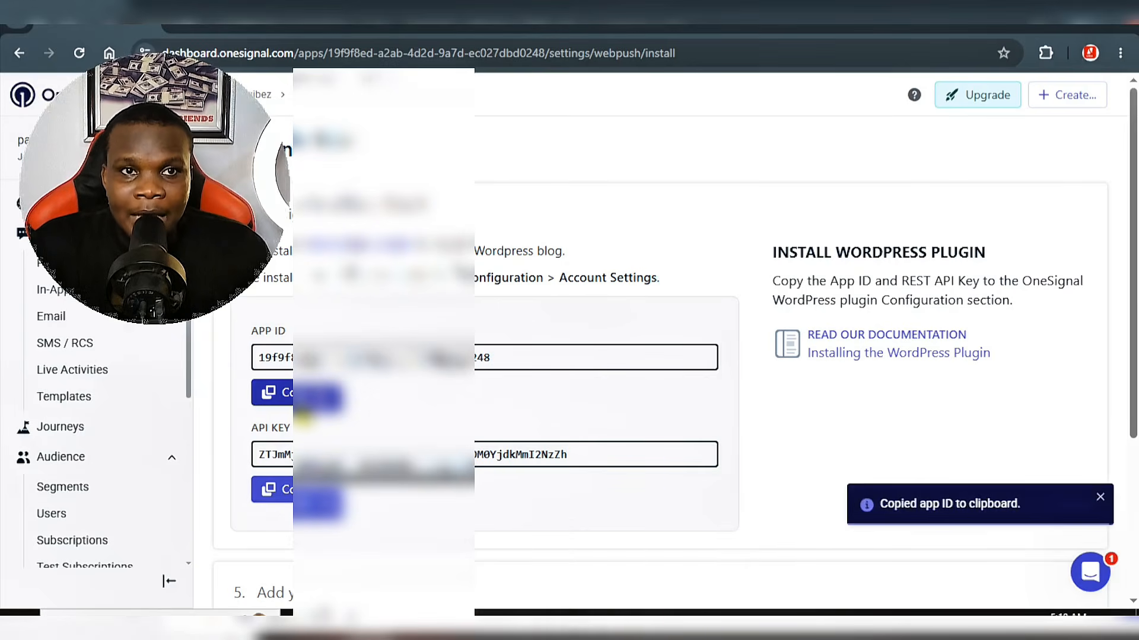
pyautogui.click(218, 27)
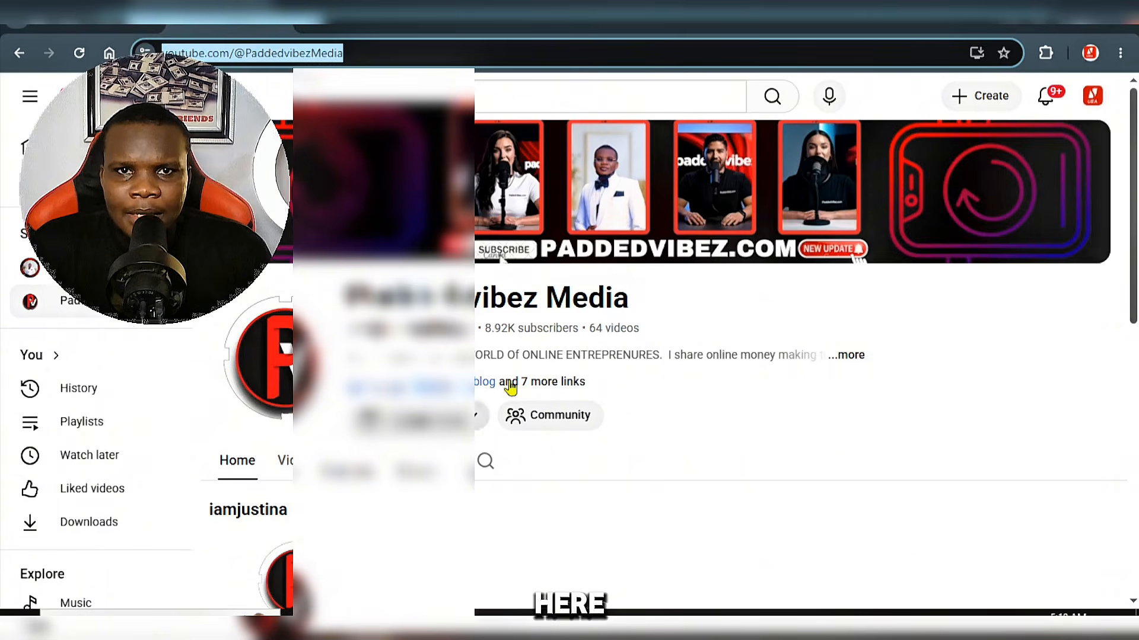
pyautogui.click(359, 24)
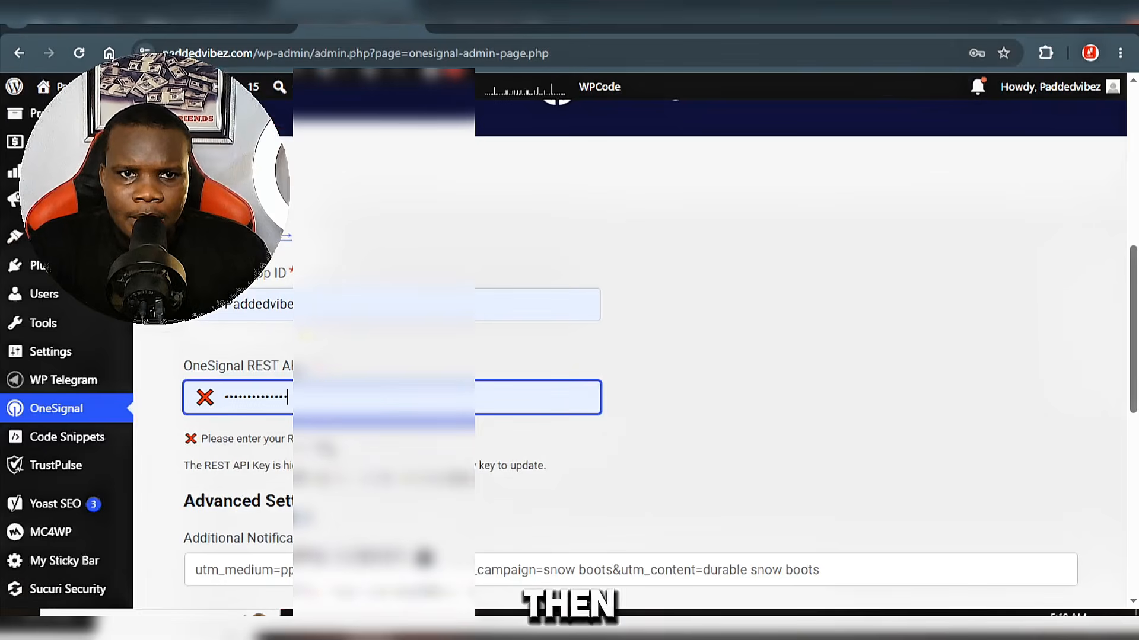
pyautogui.doubleClick(289, 301)
pyautogui.rightClick(287, 312)
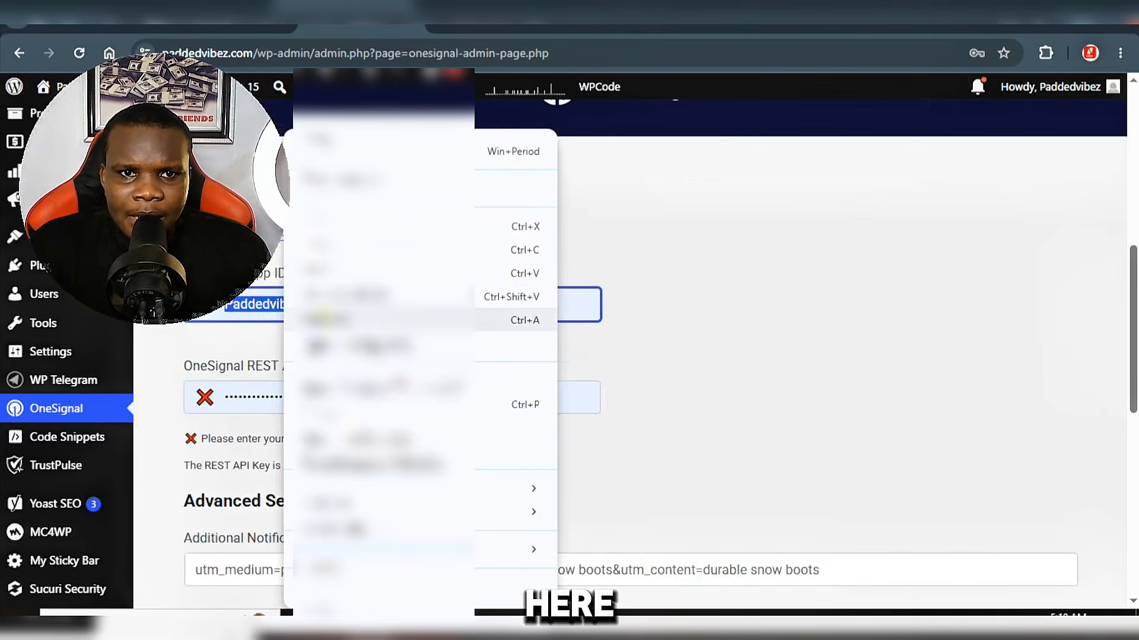
pyautogui.click(338, 273)
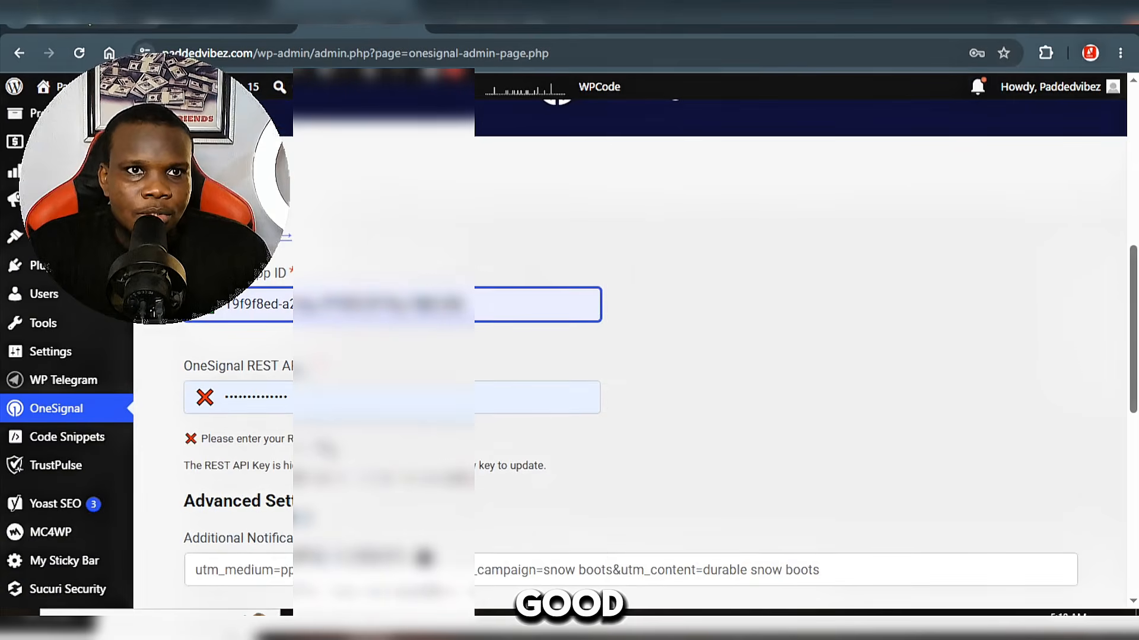
# Step: Copy the API key from the OneSignal dashboard and paste it over the plugin's OneSignal REST API Key entry in WordPress
pyautogui.click(76, 26)
pyautogui.click(329, 510)
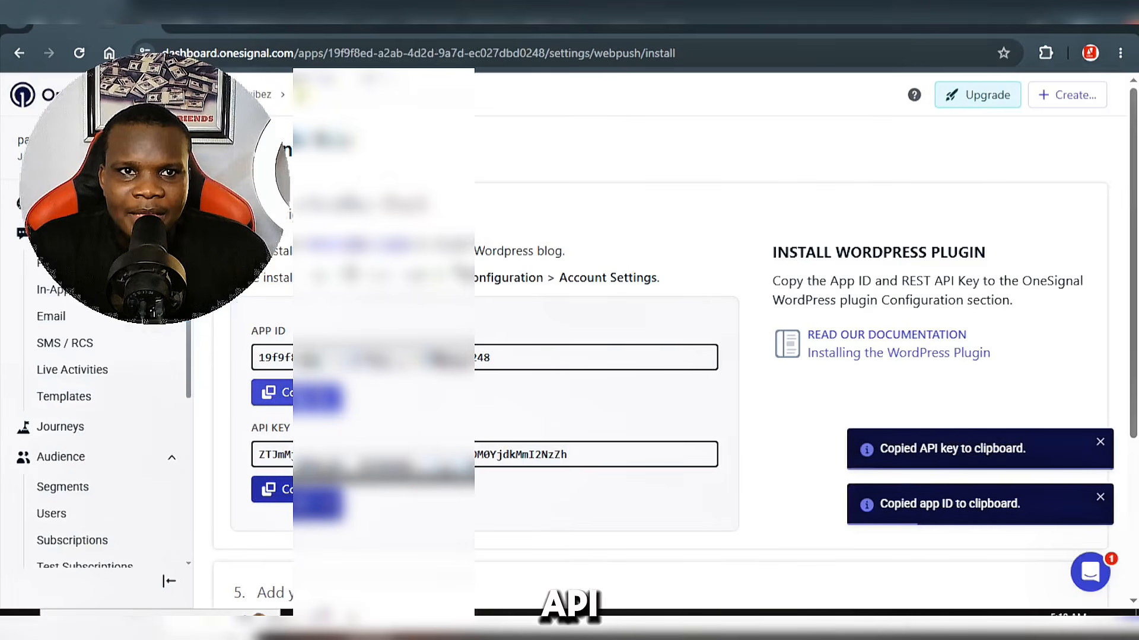
pyautogui.click(320, 13)
pyautogui.click(236, 392)
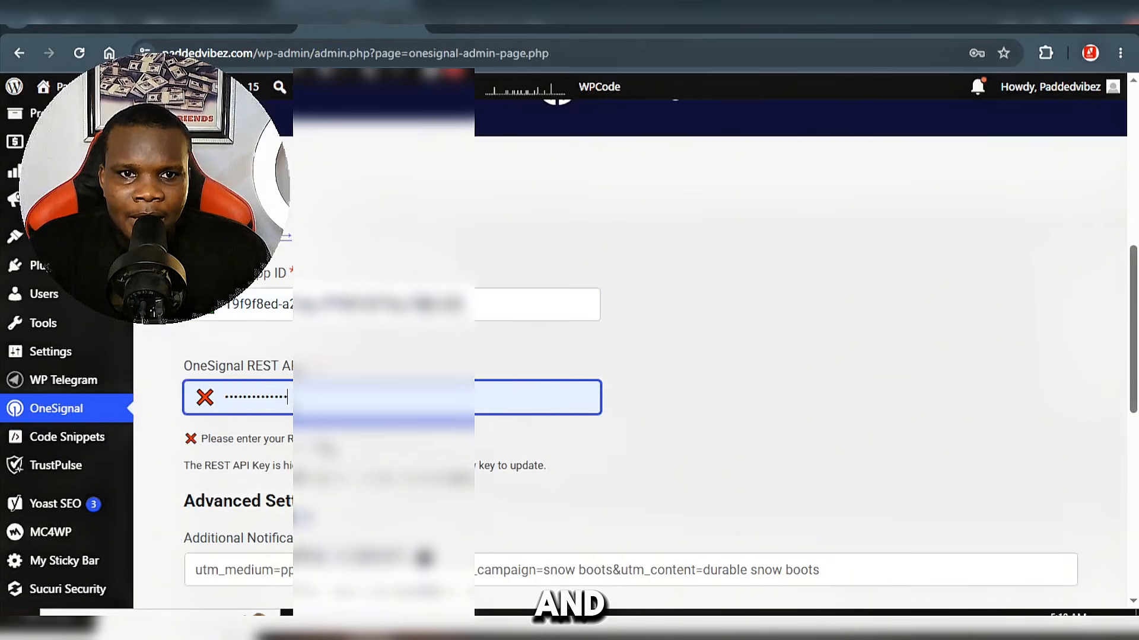
pyautogui.hotkey('ctrl', 'a')
pyautogui.rightClick(257, 387)
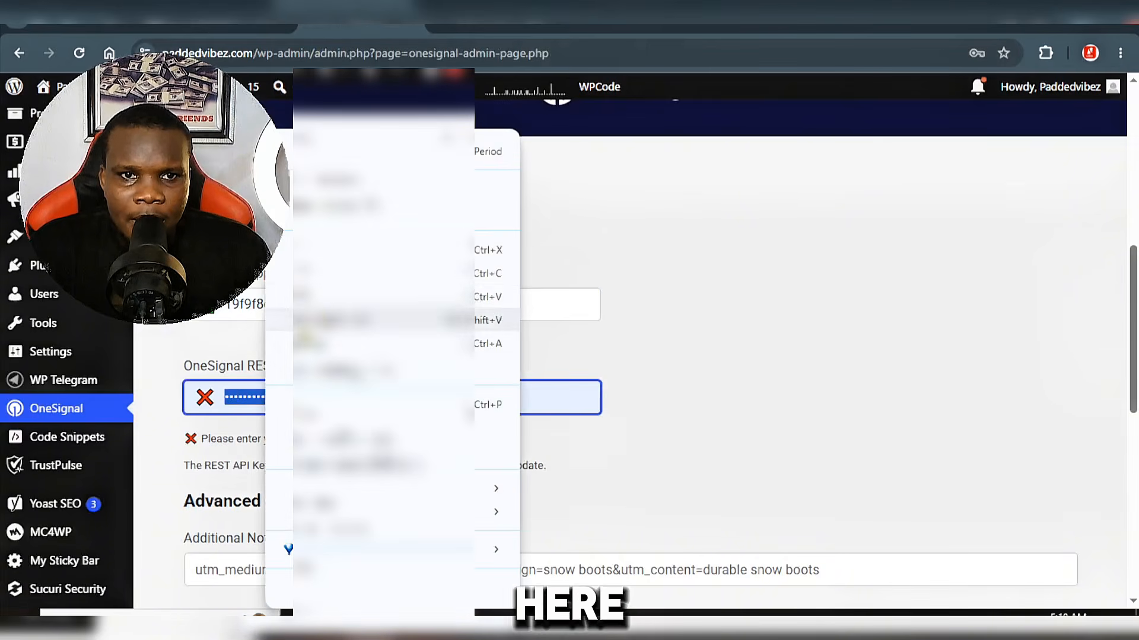
pyautogui.click(333, 322)
# Step: Enable sending notifications to mobile app subscribers and save the OneSignal plugin settings
pyautogui.scroll(-8, 478, 468)
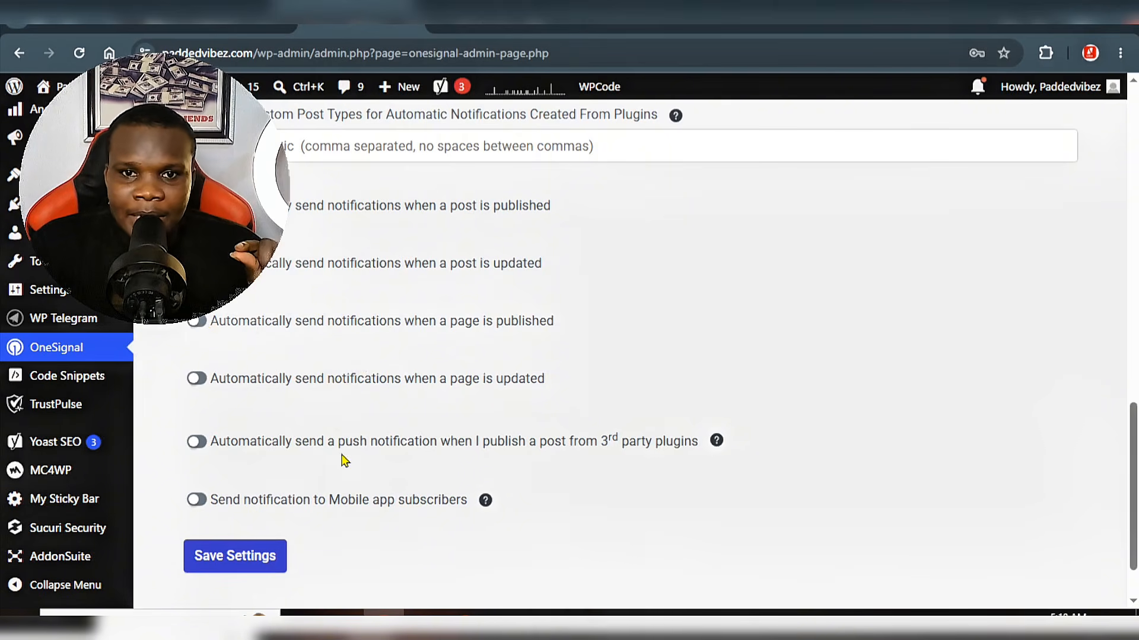
pyautogui.scroll(-2, 344, 460)
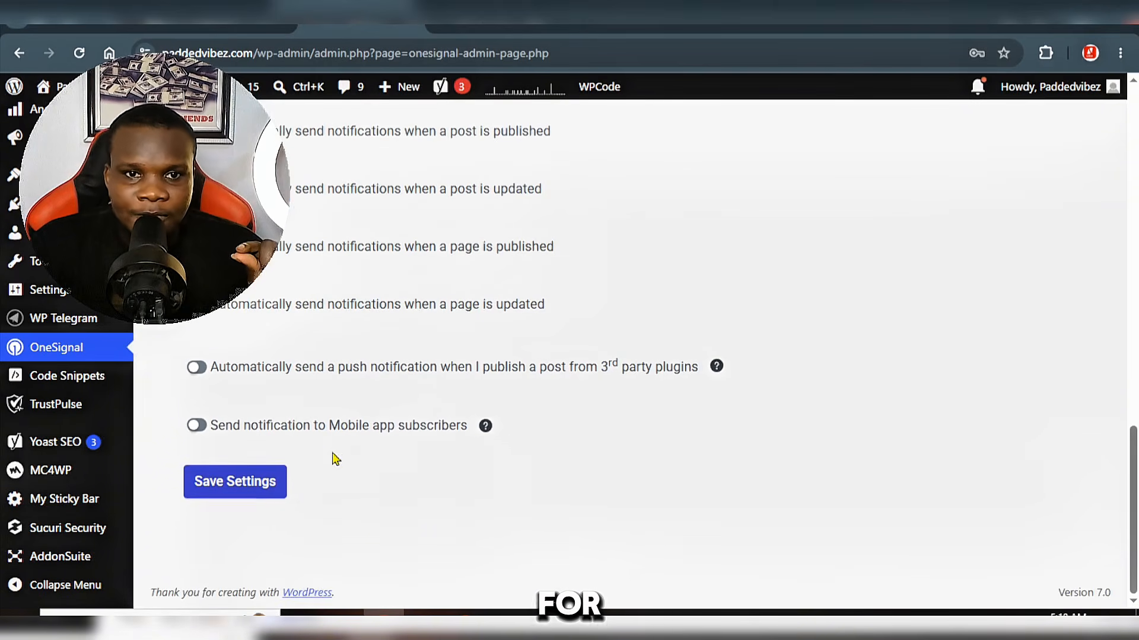
pyautogui.click(198, 427)
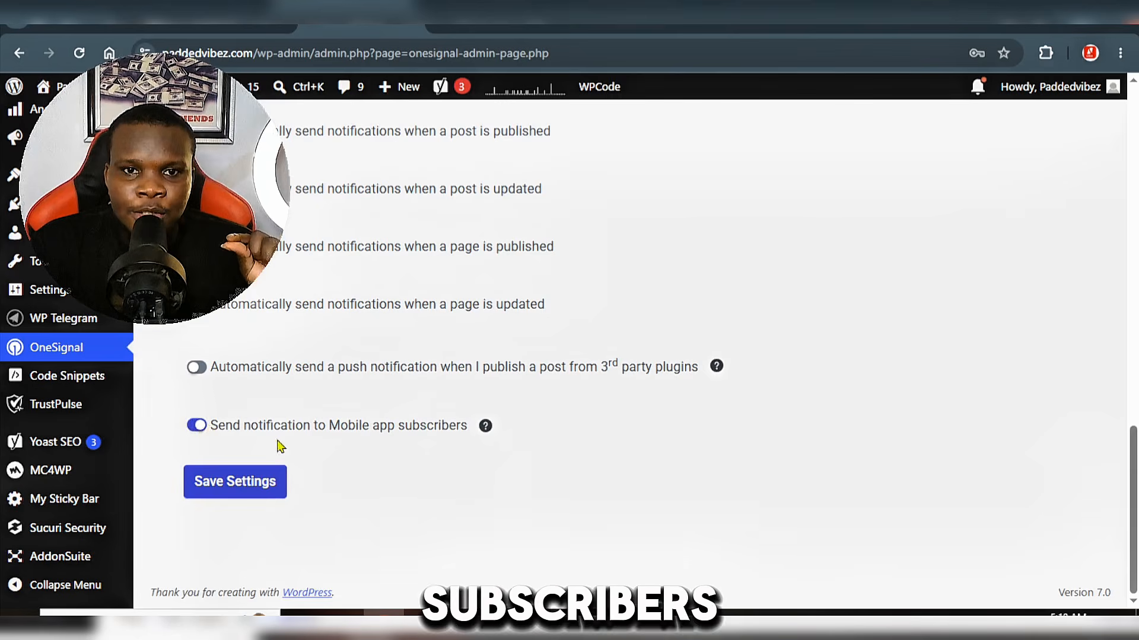
pyautogui.click(236, 495)
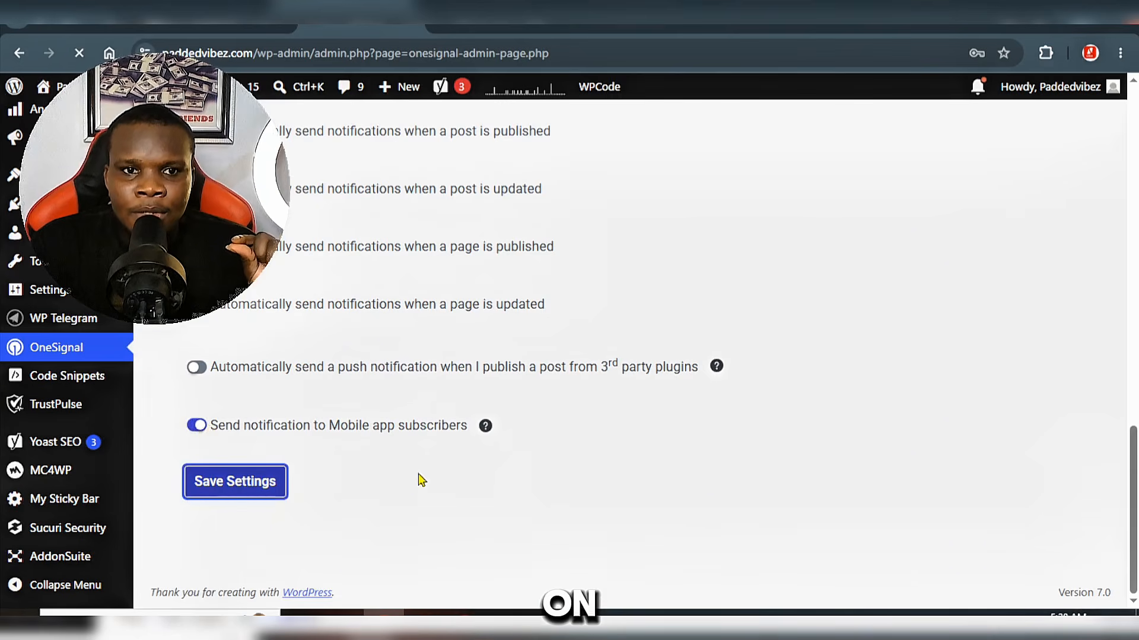
pyautogui.scroll(2, 422, 475)
pyautogui.scroll(-1, 422, 474)
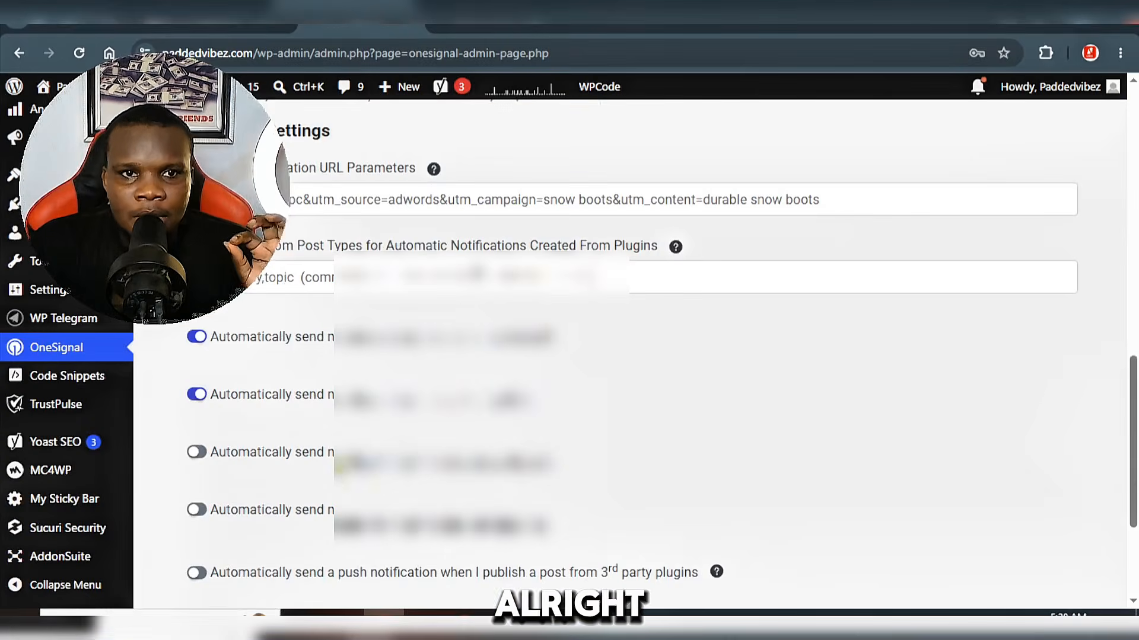
# Step: Switch back to the OneSignal dashboard and finish the WordPress plugin configuration
pyautogui.click(85, 26)
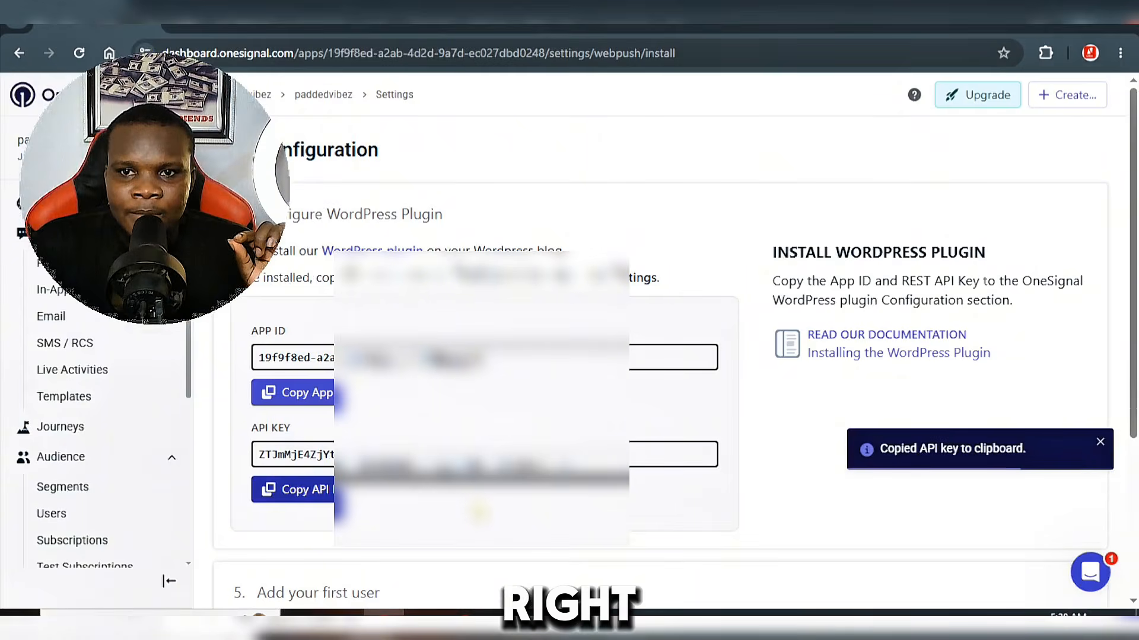
pyautogui.scroll(-1, 483, 510)
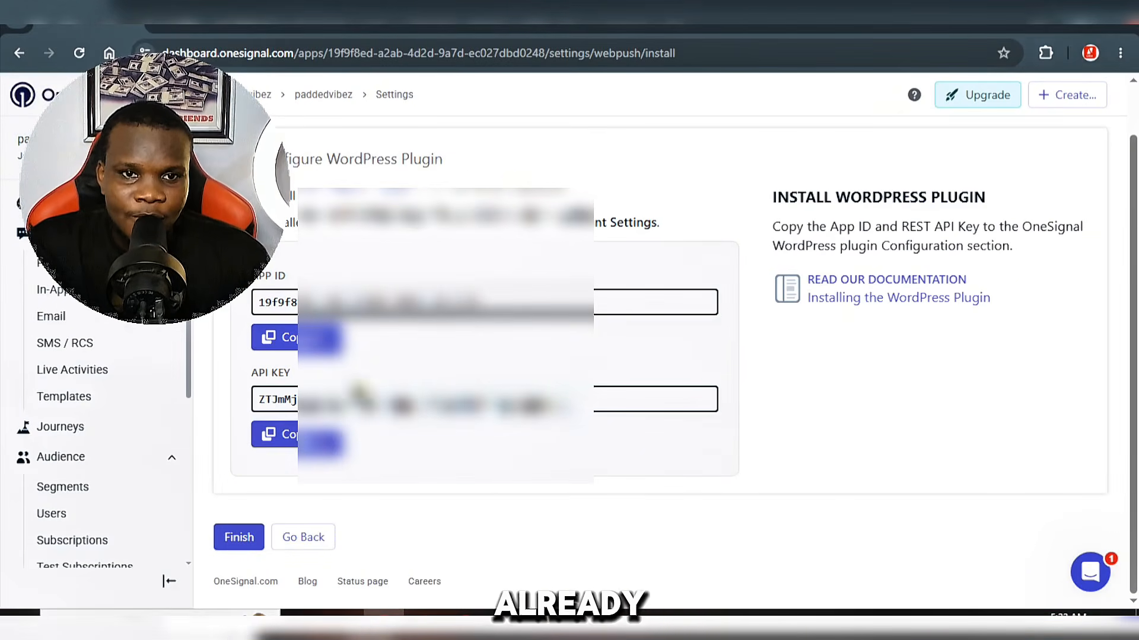
pyautogui.click(229, 551)
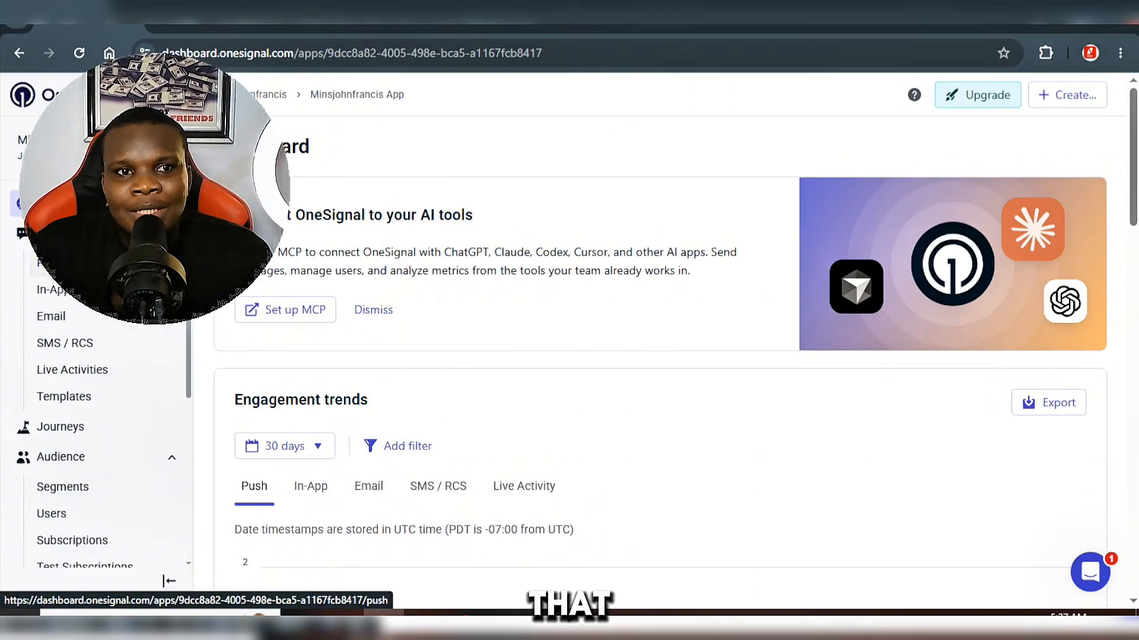
# Step: Open the app's push messages in OneSignal and start a new push
pyautogui.click(51, 262)
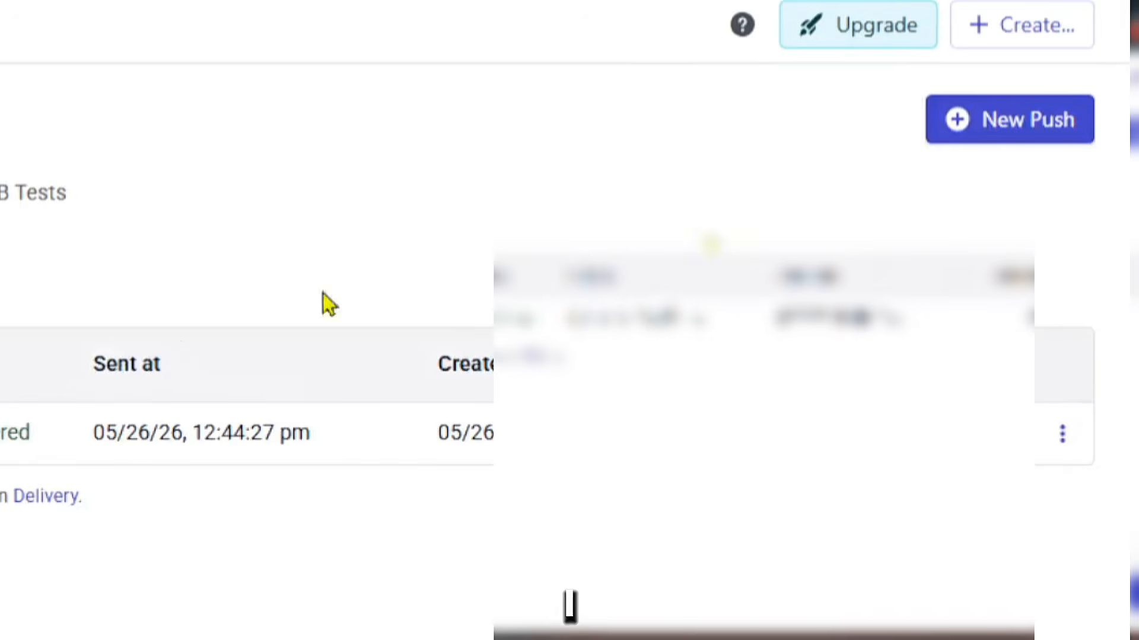
pyautogui.click(1027, 140)
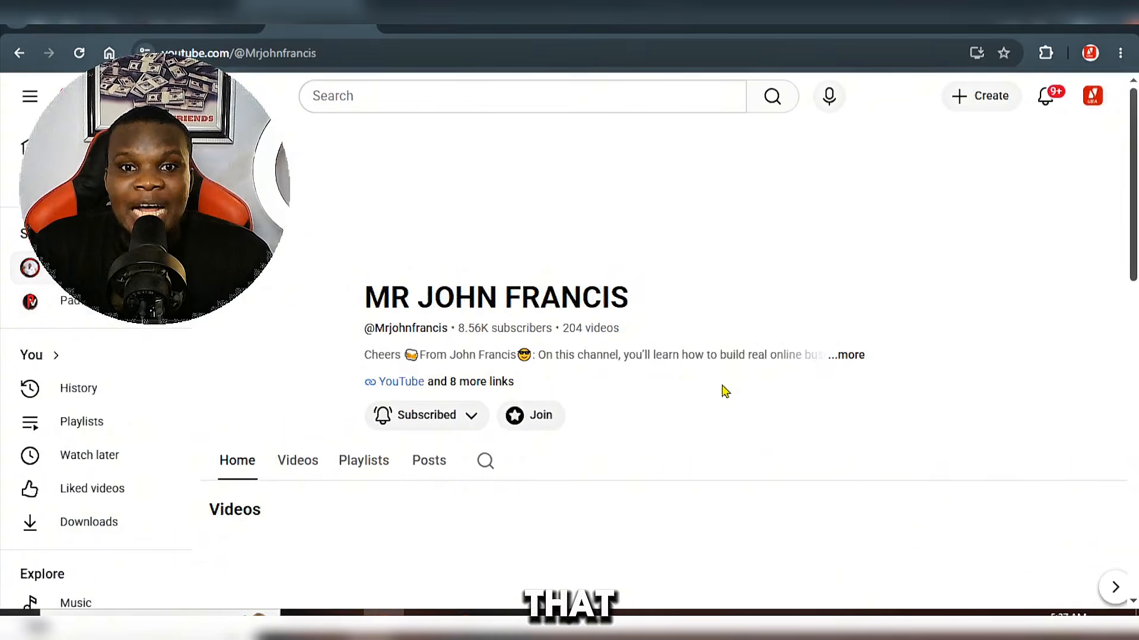
# Step: On the YouTube channel page, copy the share link of the newest video, about the Brevo bot sending free traffic
pyautogui.scroll(-3, 725, 388)
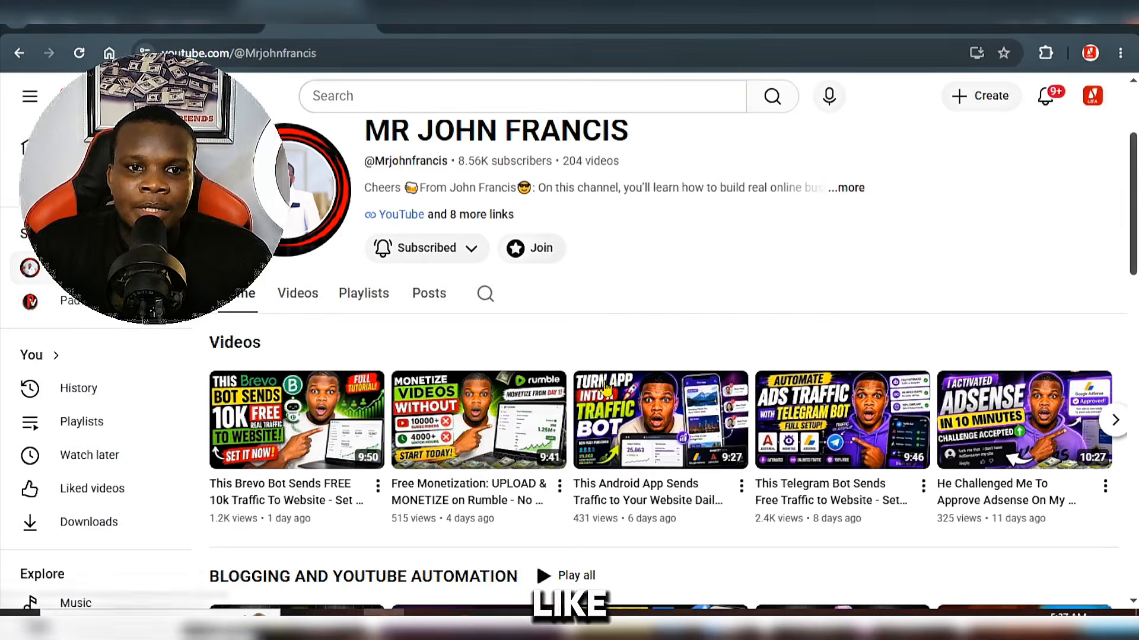
pyautogui.click(377, 486)
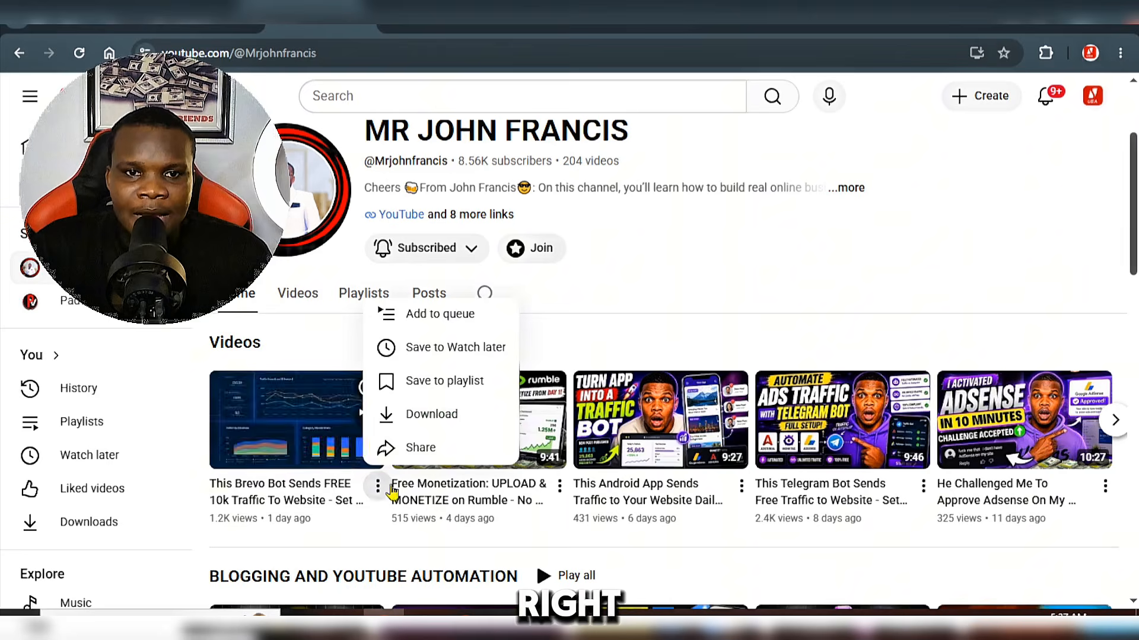
pyautogui.click(422, 448)
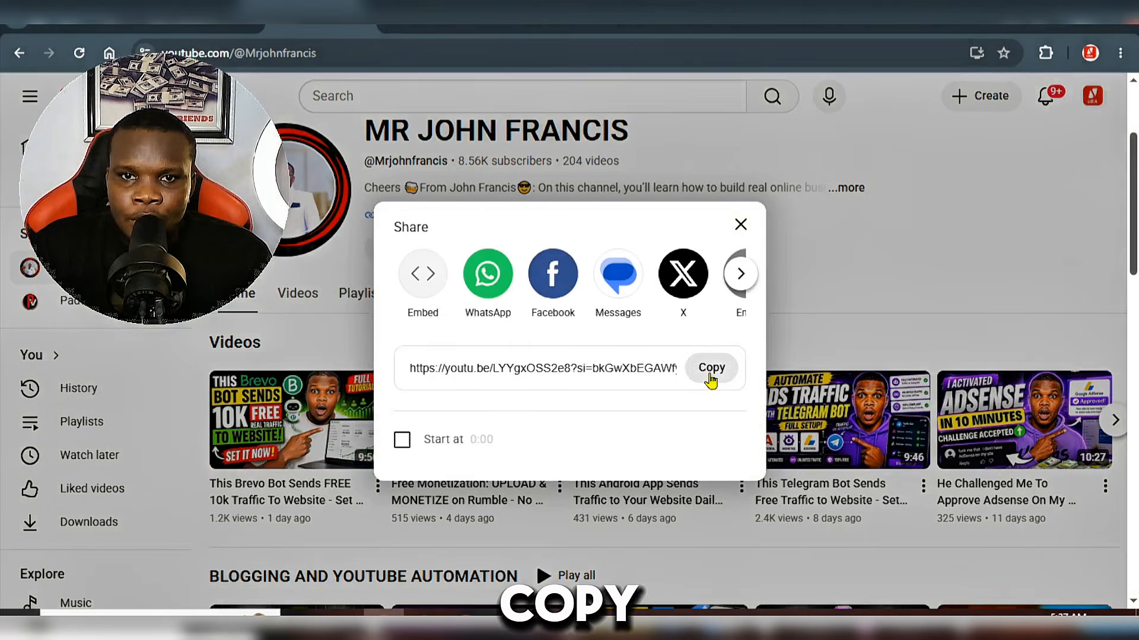
pyautogui.click(711, 368)
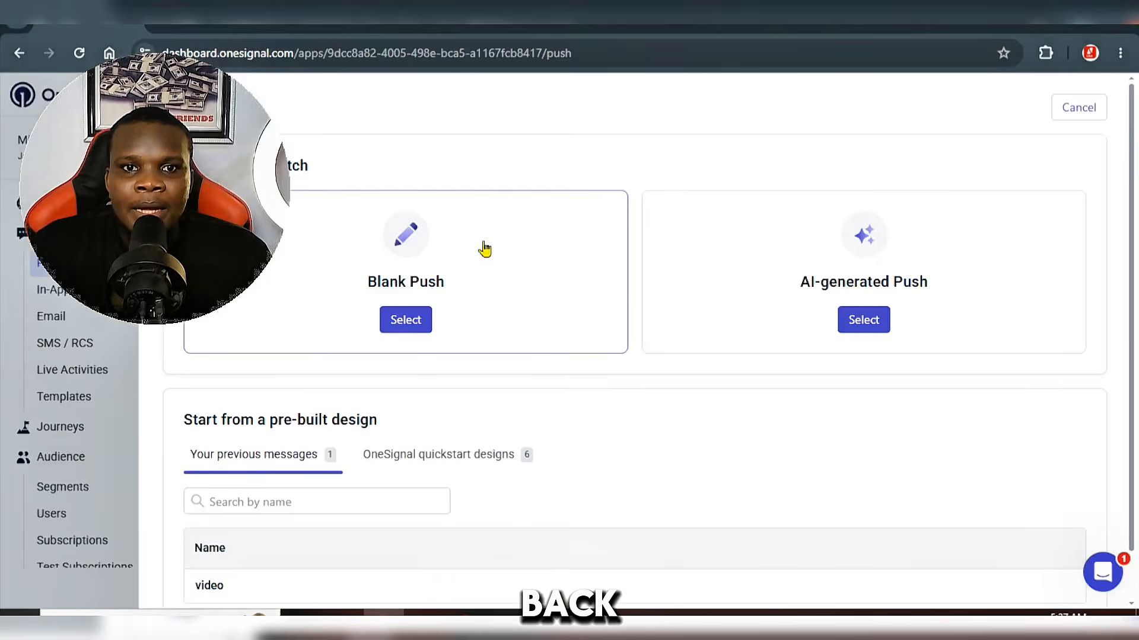
# Step: Create a blank push notification in OneSignal and set its message title to "brevo automation setup..."
pyautogui.scroll(-1, 483, 246)
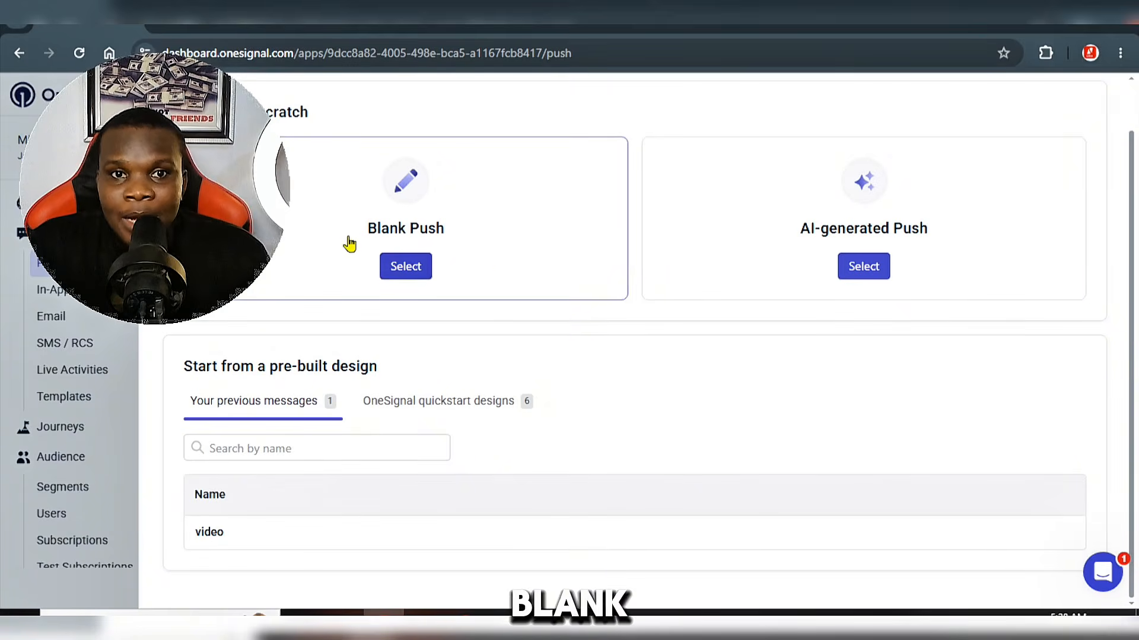
pyautogui.click(403, 272)
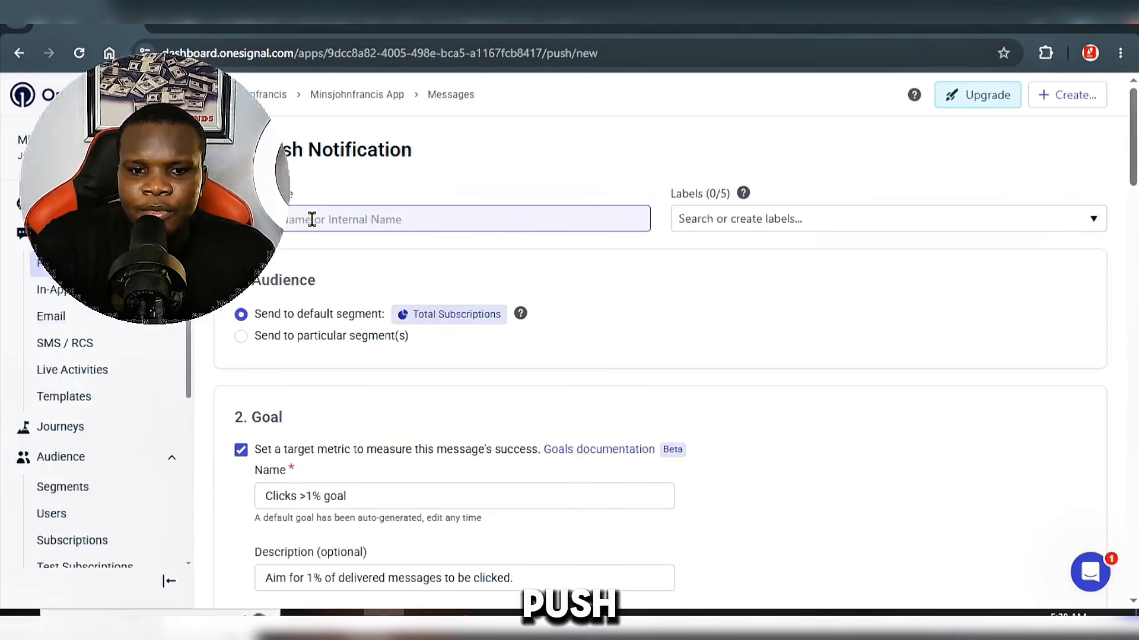
pyautogui.scroll(-9, 935, 406)
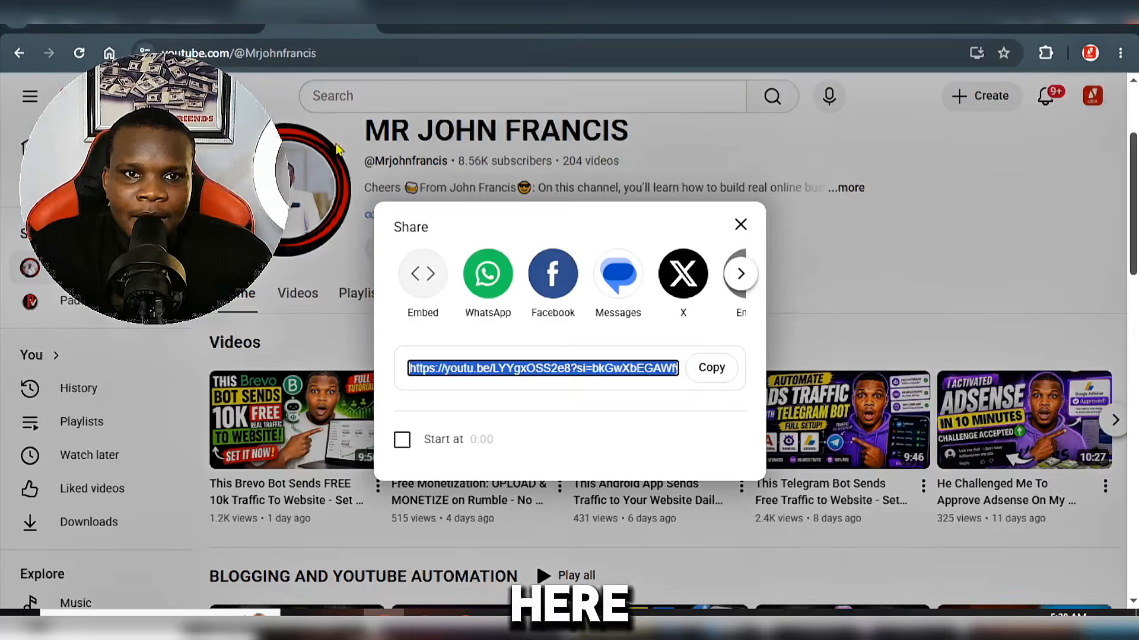
pyautogui.click(305, 241)
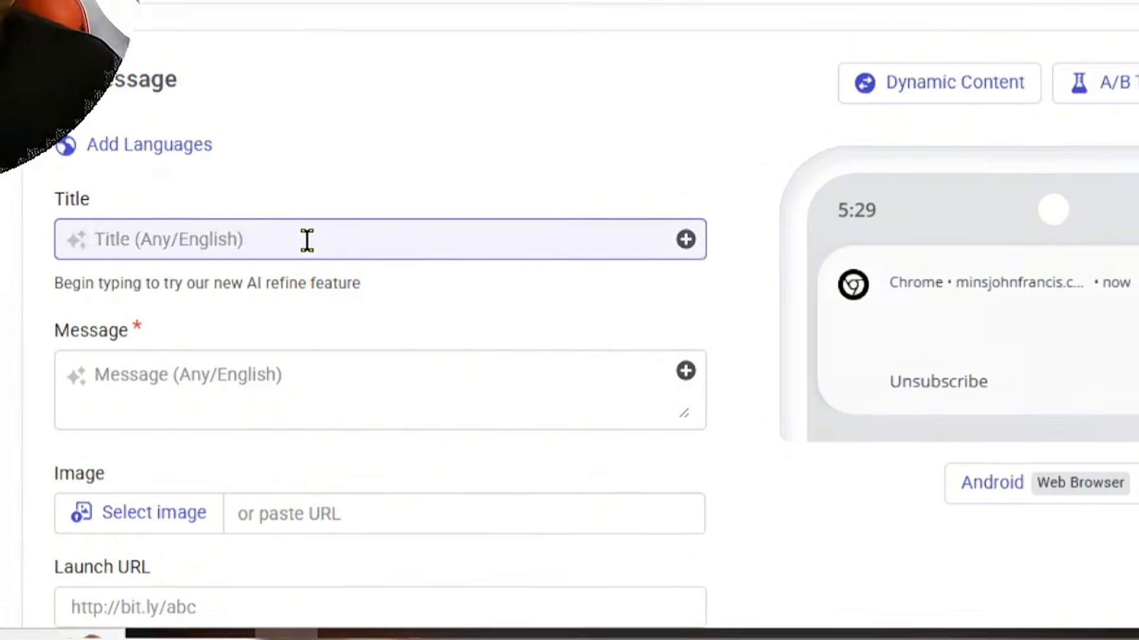
pyautogui.write('brevo autom')
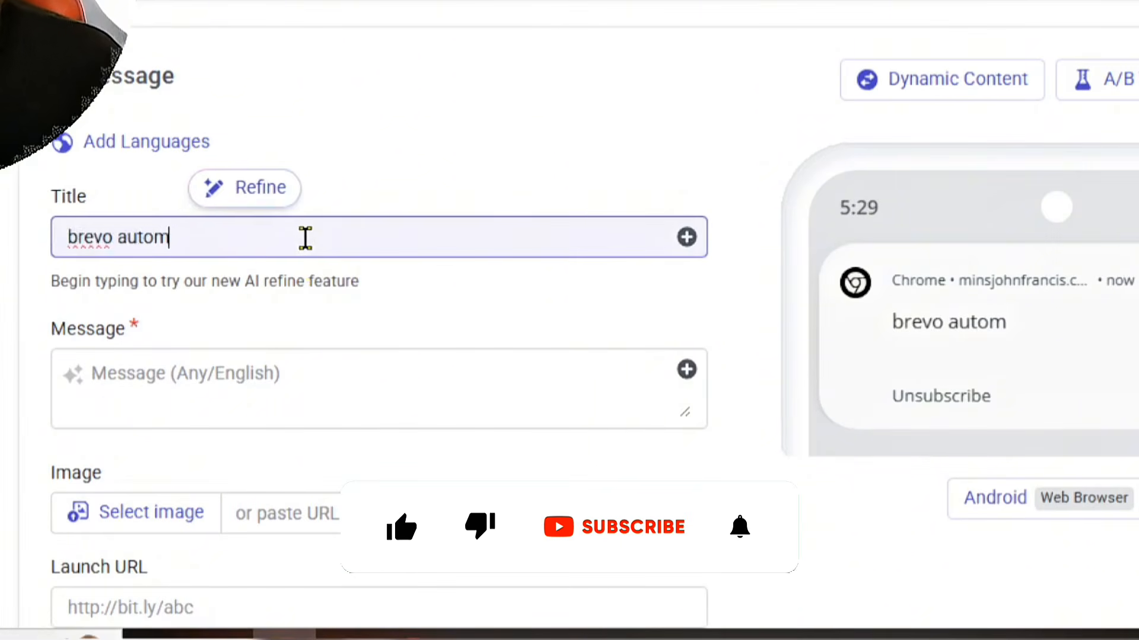
pyautogui.write('ation setup...')
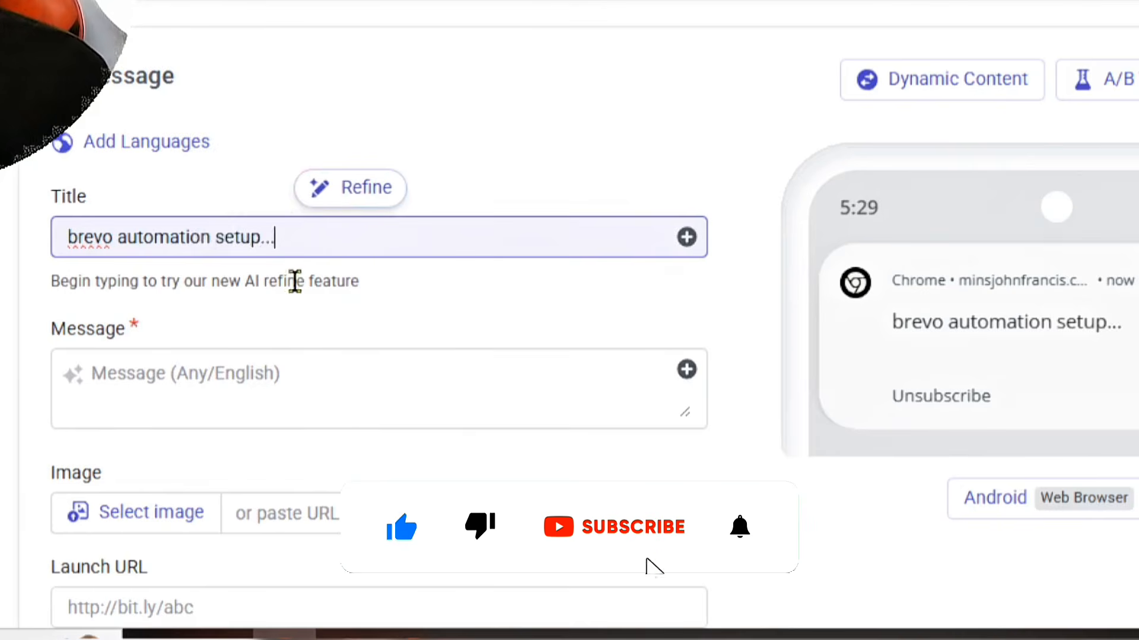
pyautogui.scroll(-4, 346, 463)
pyautogui.scroll(1, 177, 244)
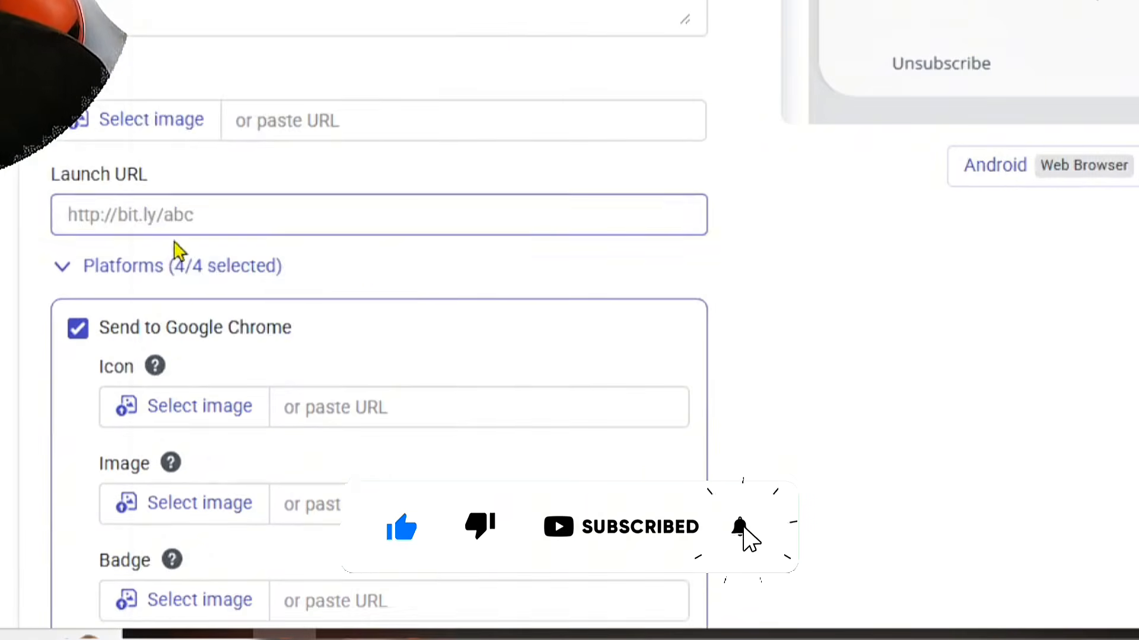
# Step: Set the launch URL to the copied YouTube video link and the message to "NEW VIDEO ALART; brevo automation setup...", reusing the title text
pyautogui.rightClick(185, 220)
pyautogui.click(254, 273)
pyautogui.scroll(4, 432, 181)
pyautogui.moveTo(309, 107); pyautogui.dragTo(250, 59)
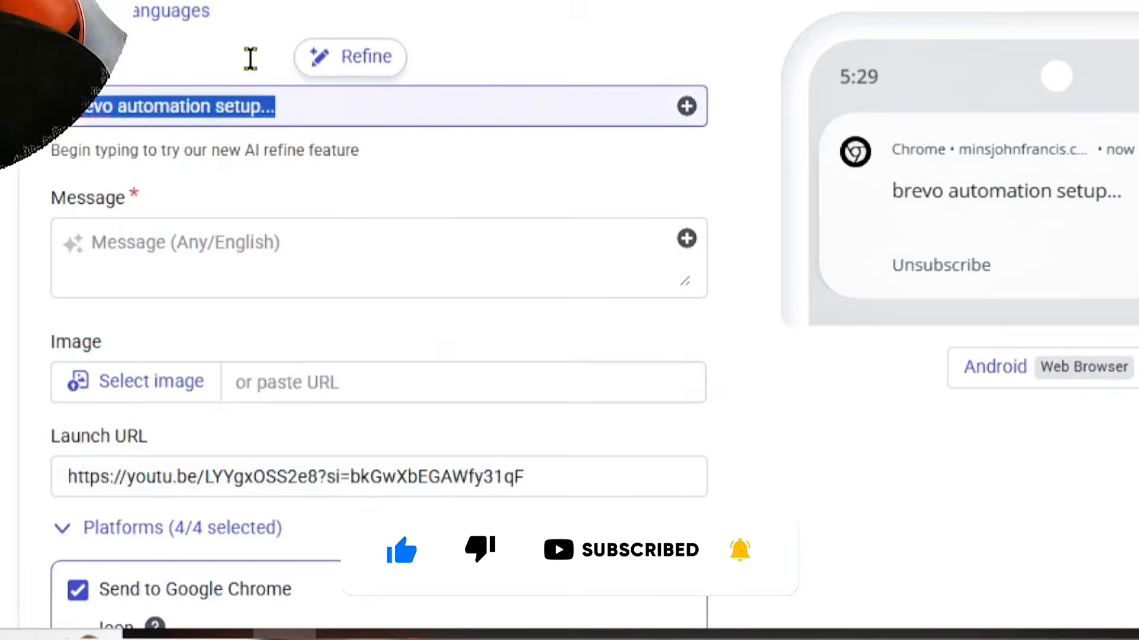
pyautogui.rightClick(204, 246)
pyautogui.click(300, 285)
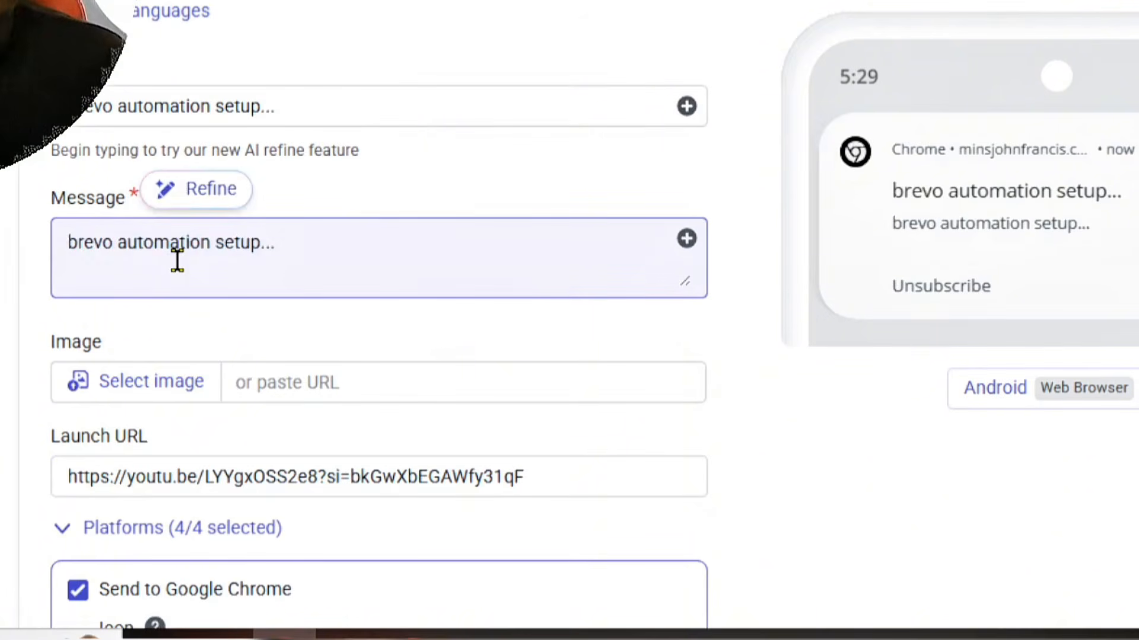
pyautogui.write('NEW VIDEO ALART')
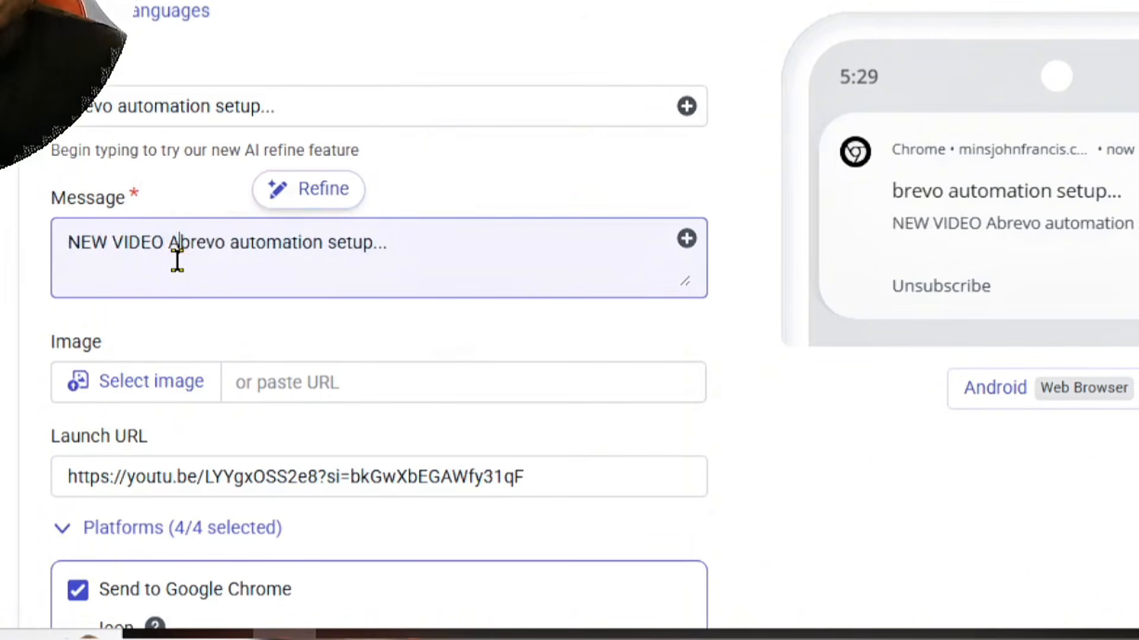
pyautogui.write(';')
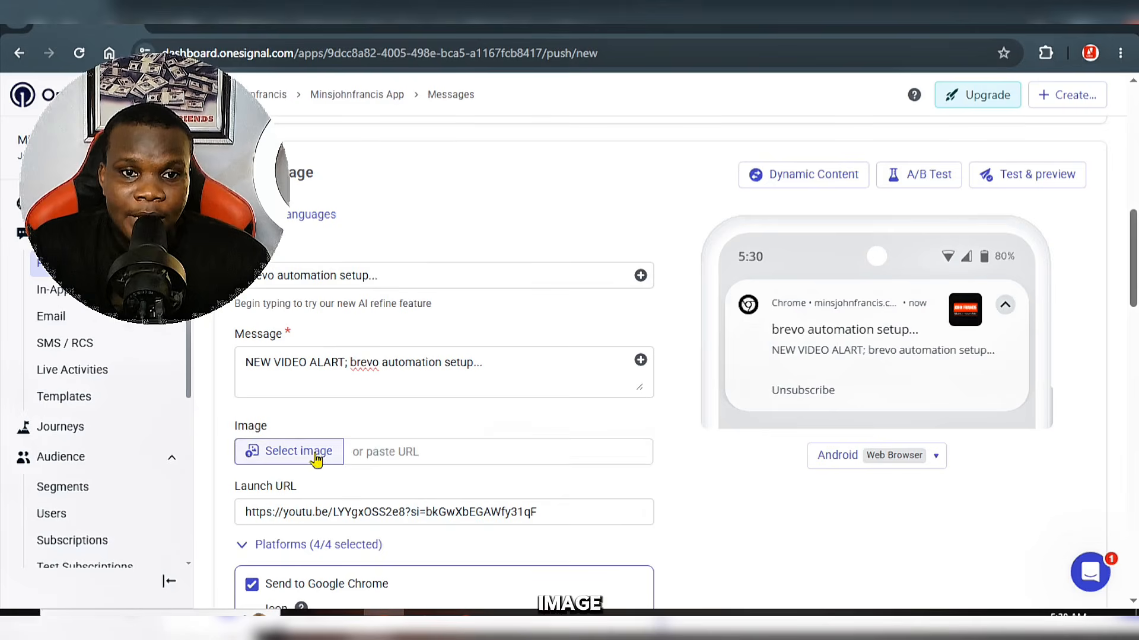
# Step: Upload the "Purple Blue Modern Digital Marketing Webinar Instagram Post" picture from the Telegram Desktop folder as the notification's image
pyautogui.click(263, 388)
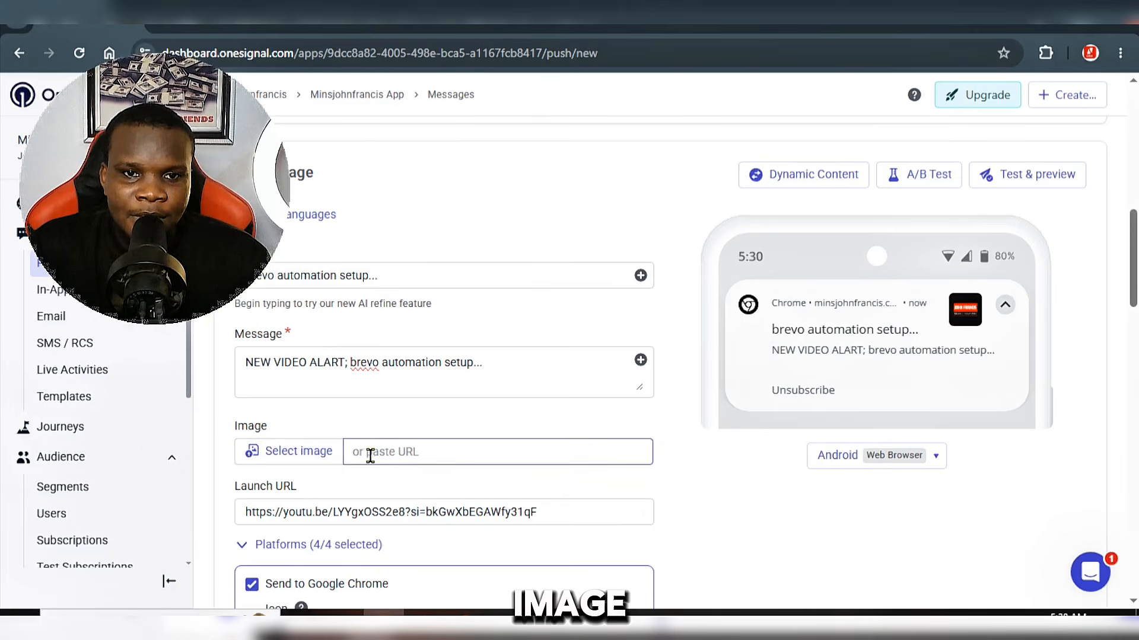
pyautogui.click(323, 455)
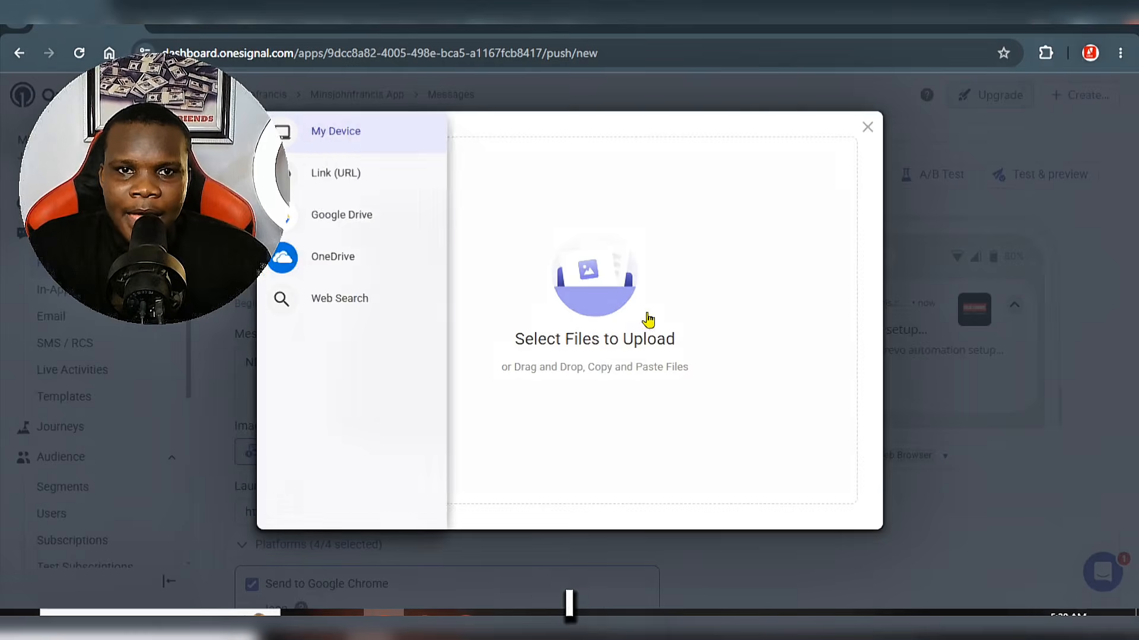
pyautogui.click(569, 338)
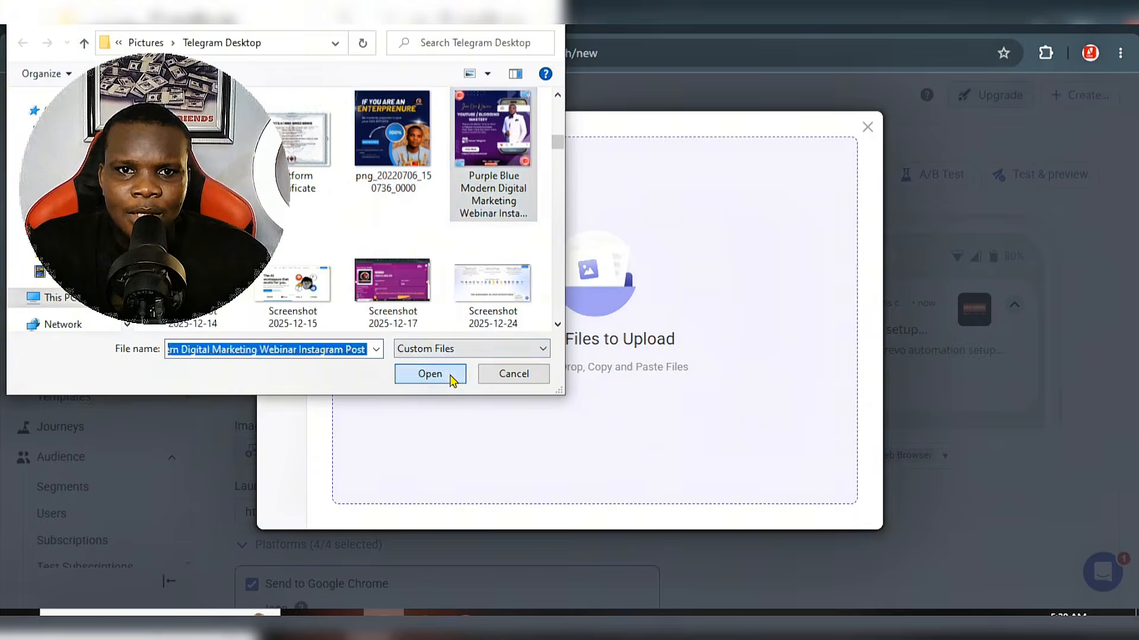
pyautogui.click(451, 380)
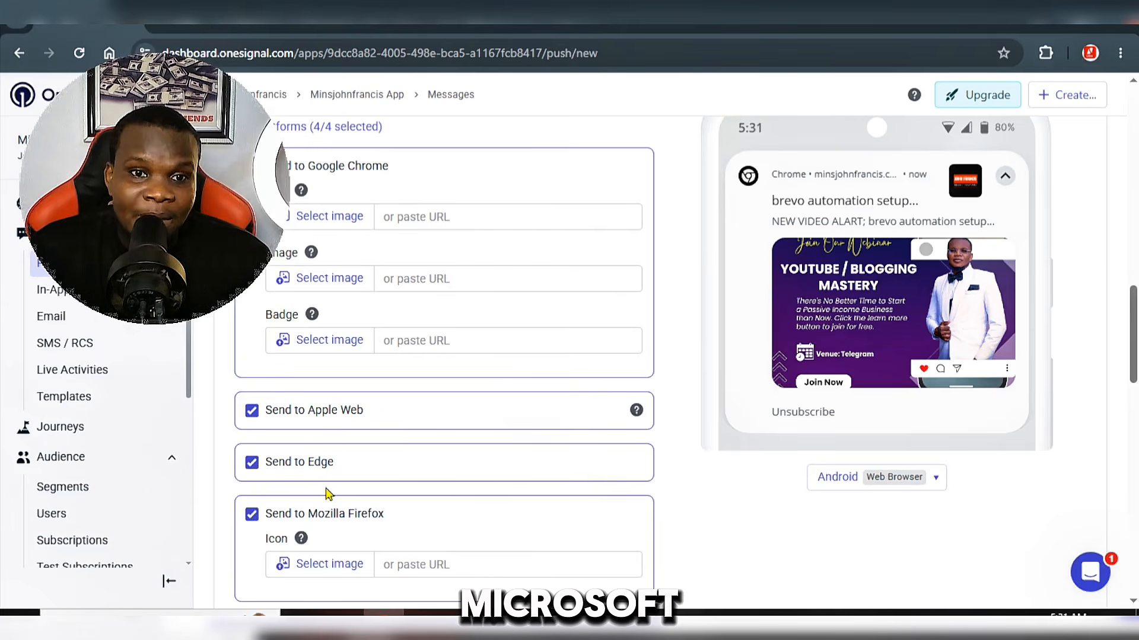
# Step: Examine the notification's platform options, advanced settings and delivery schedule
pyautogui.scroll(-3, 377, 528)
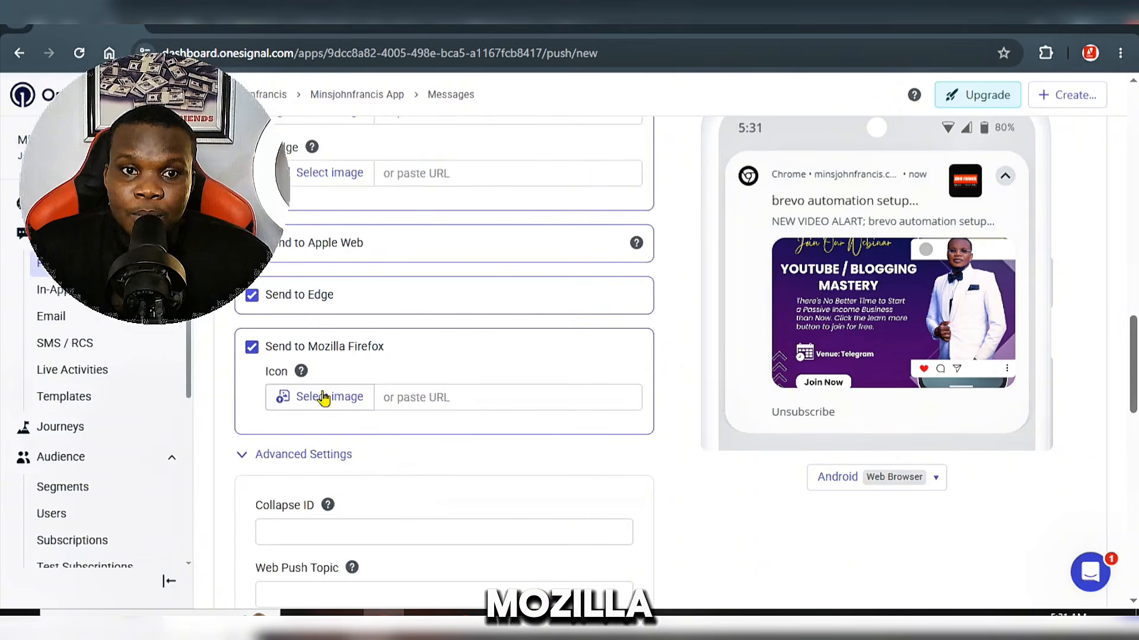
pyautogui.click(284, 457)
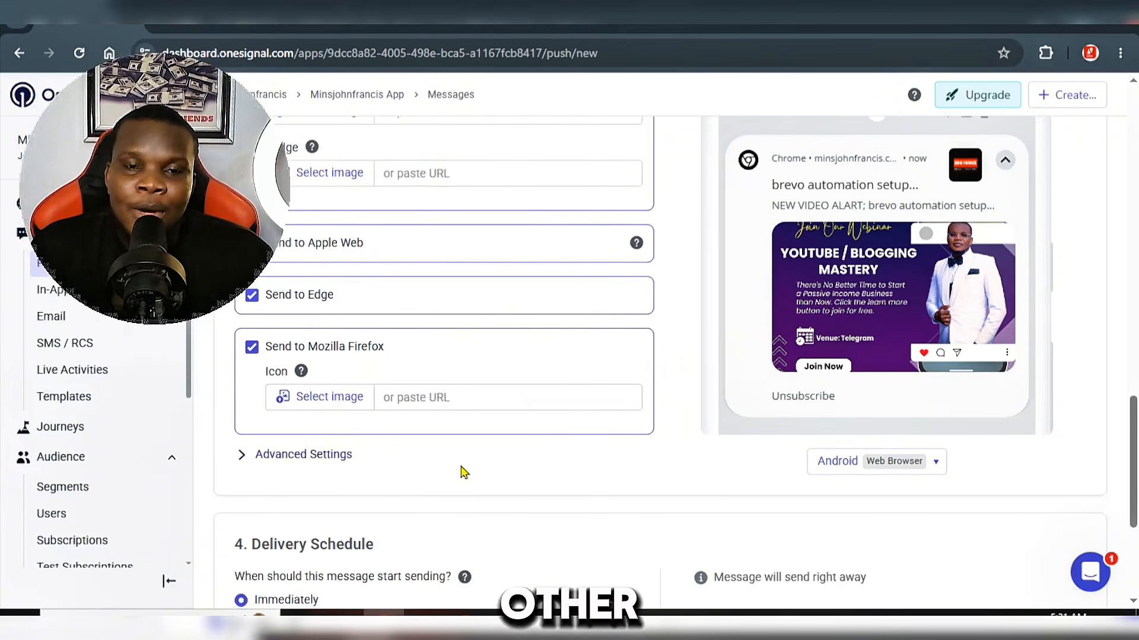
pyautogui.click(300, 456)
pyautogui.scroll(-7, 535, 497)
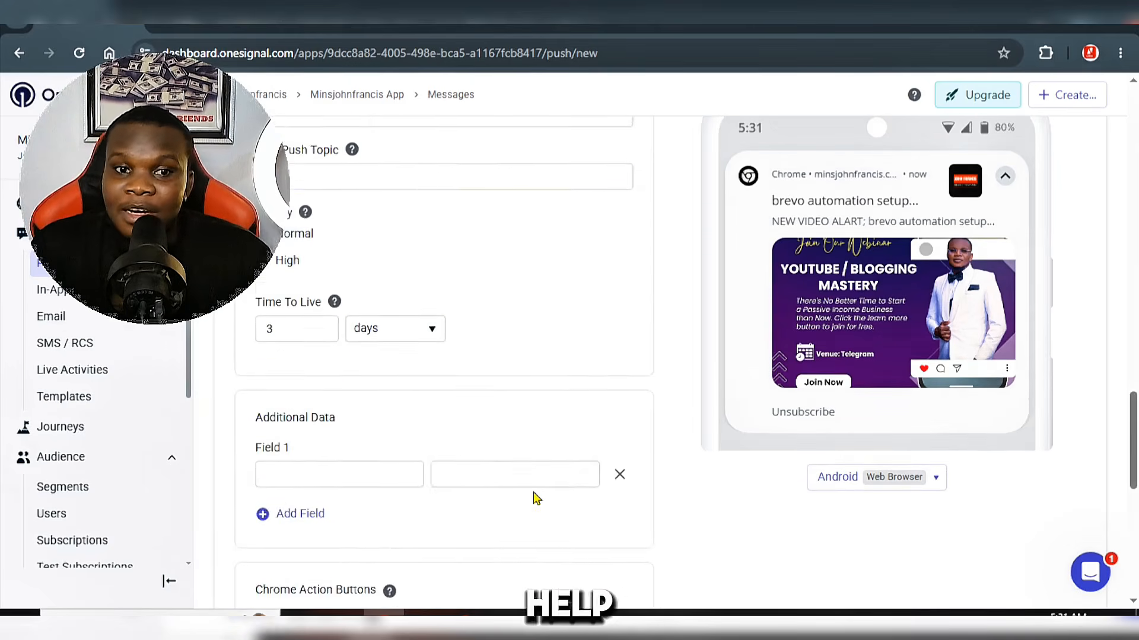
pyautogui.scroll(-10, 536, 497)
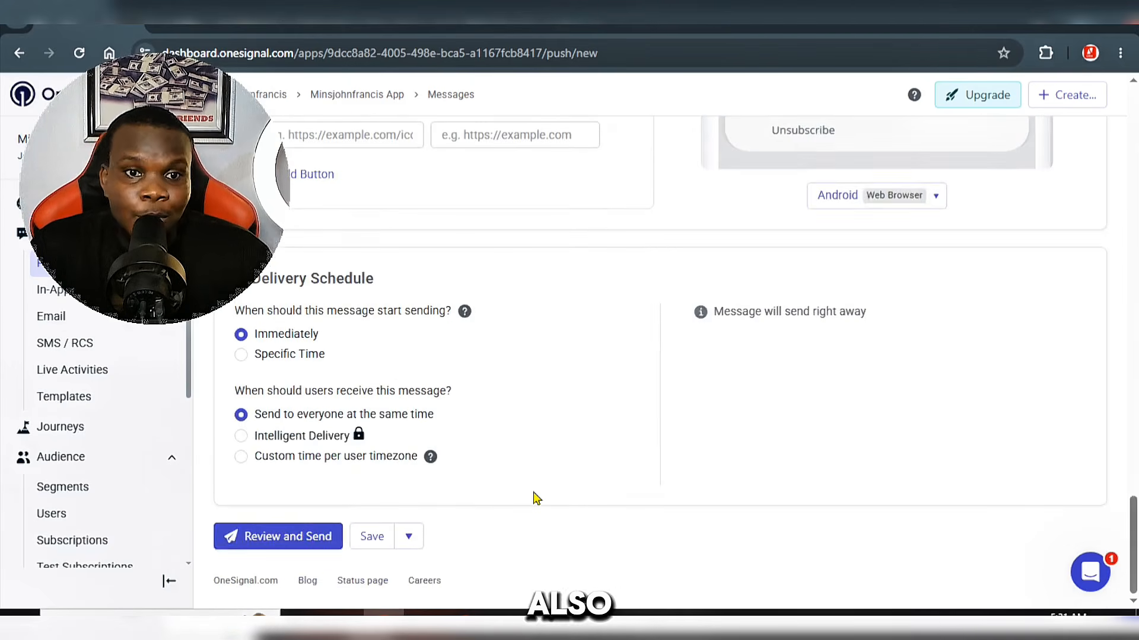
# Step: Review the push notification and send it immediately to everyone at the same time
pyautogui.scroll(2, 535, 497)
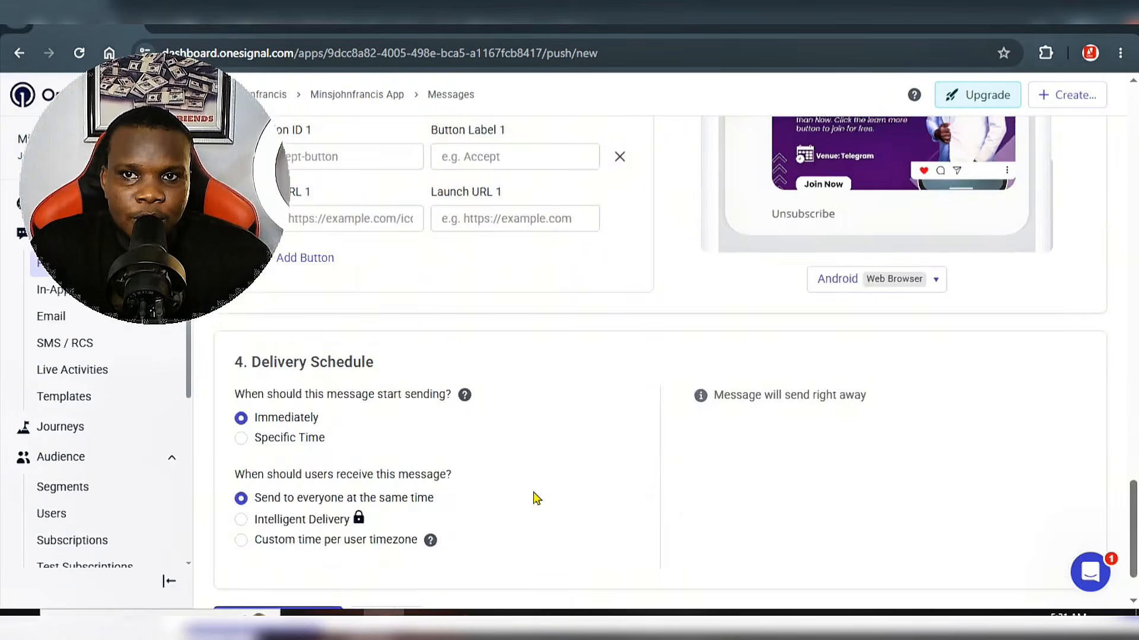
pyautogui.scroll(-2, 535, 498)
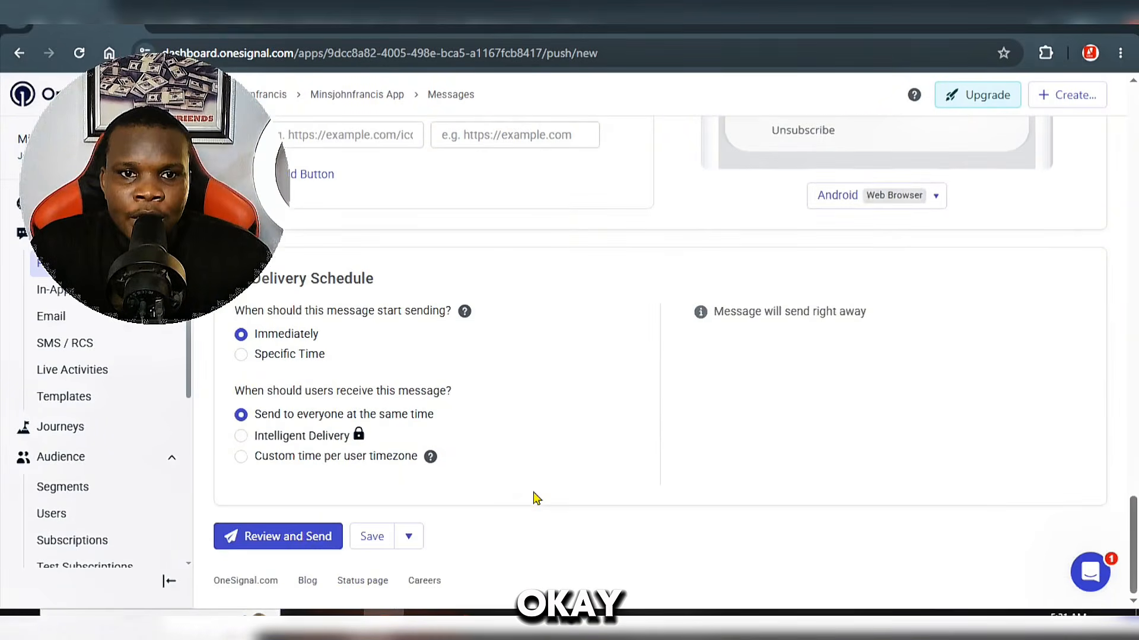
pyautogui.click(319, 545)
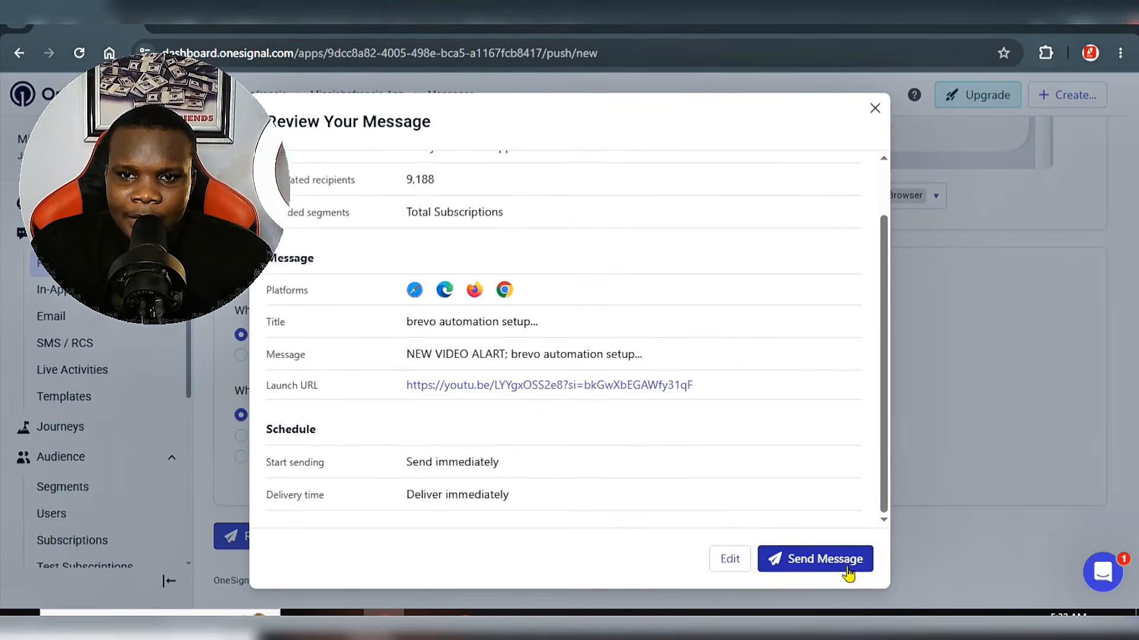
pyautogui.click(824, 559)
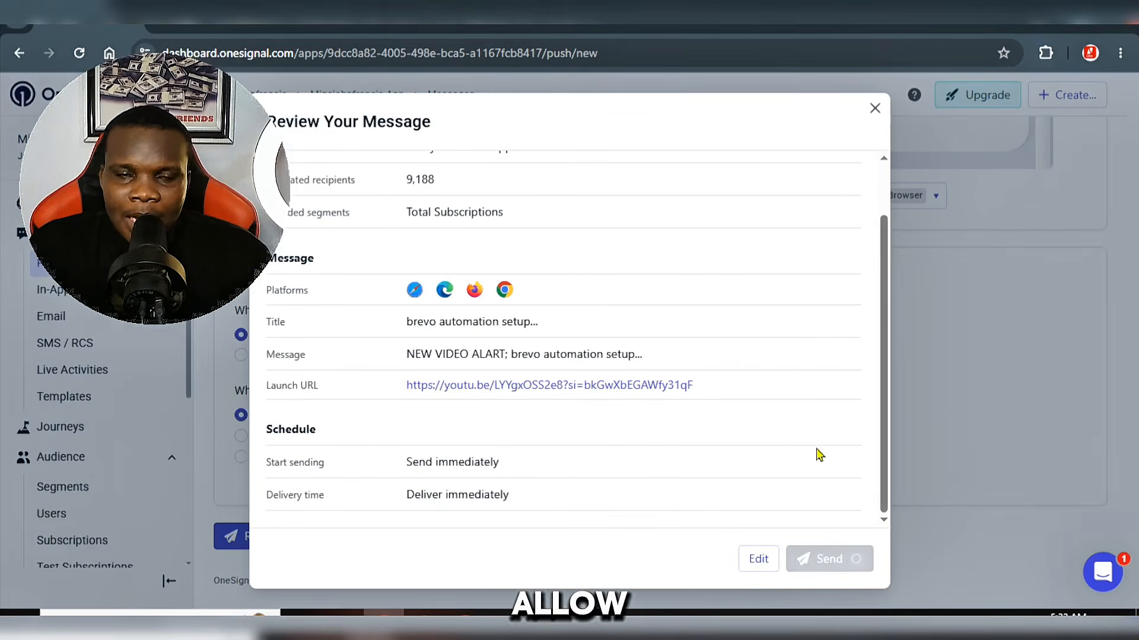